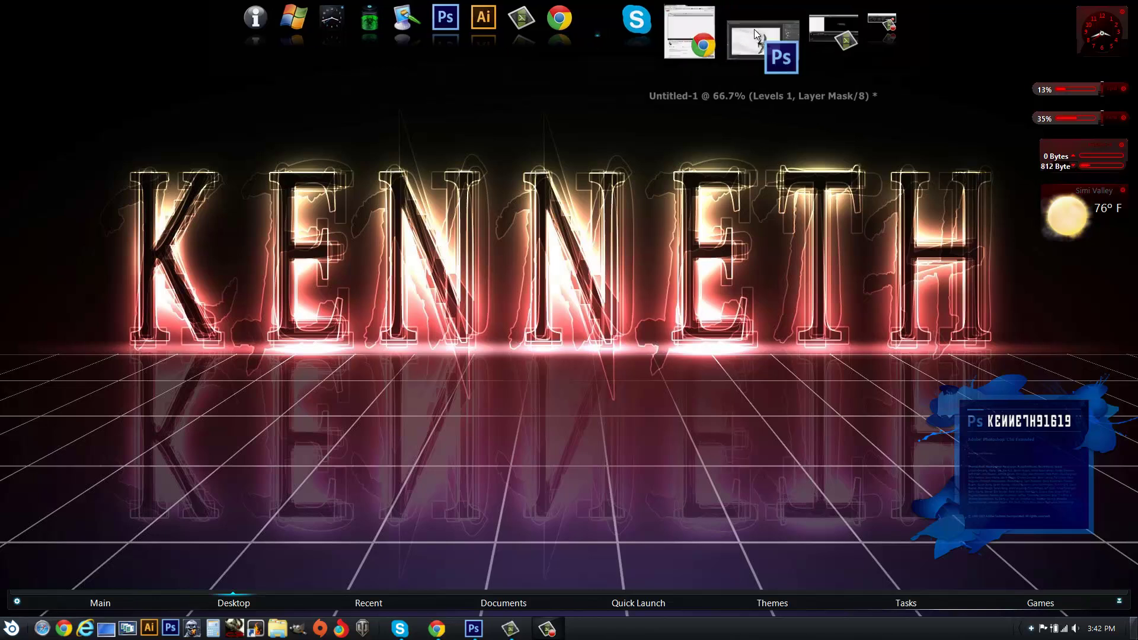
# Restore Photoshop and toggle the Levels, Detail and Sketch layers to compare the jet sketch with the photo.
pyautogui.click(757, 41)
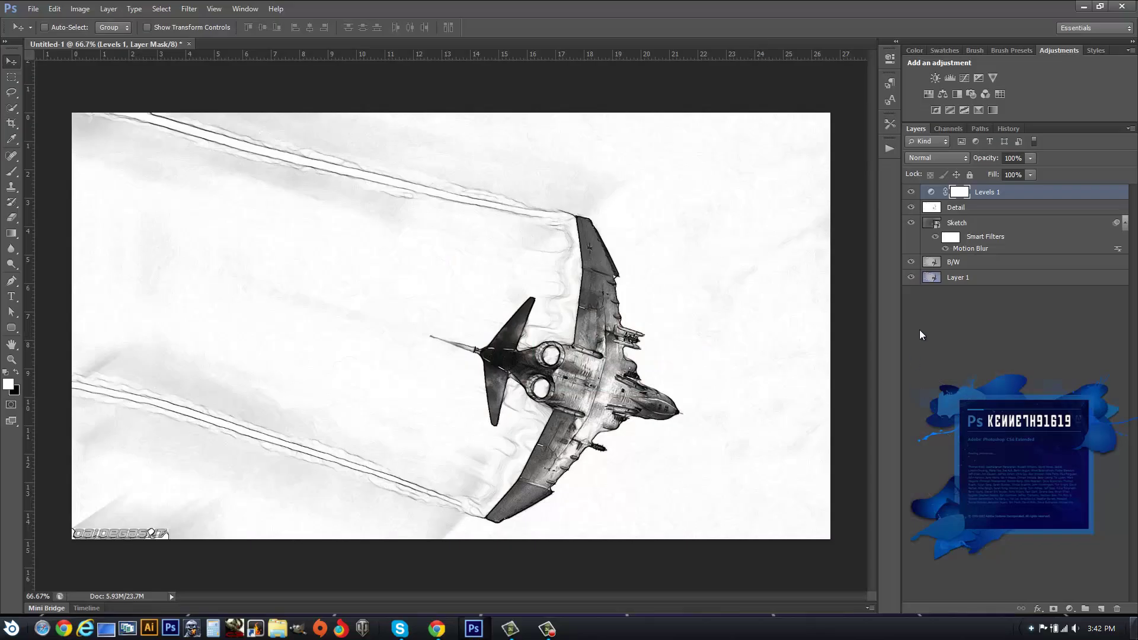
pyautogui.moveTo(916, 195)
pyautogui.mouseDown()
pyautogui.moveTo(913, 267)
pyautogui.moveTo(911, 191)
pyautogui.mouseUp()
# Open bmw-m3-race-version-hr-03.jpg in a new document tab.
pyautogui.click(33, 9)
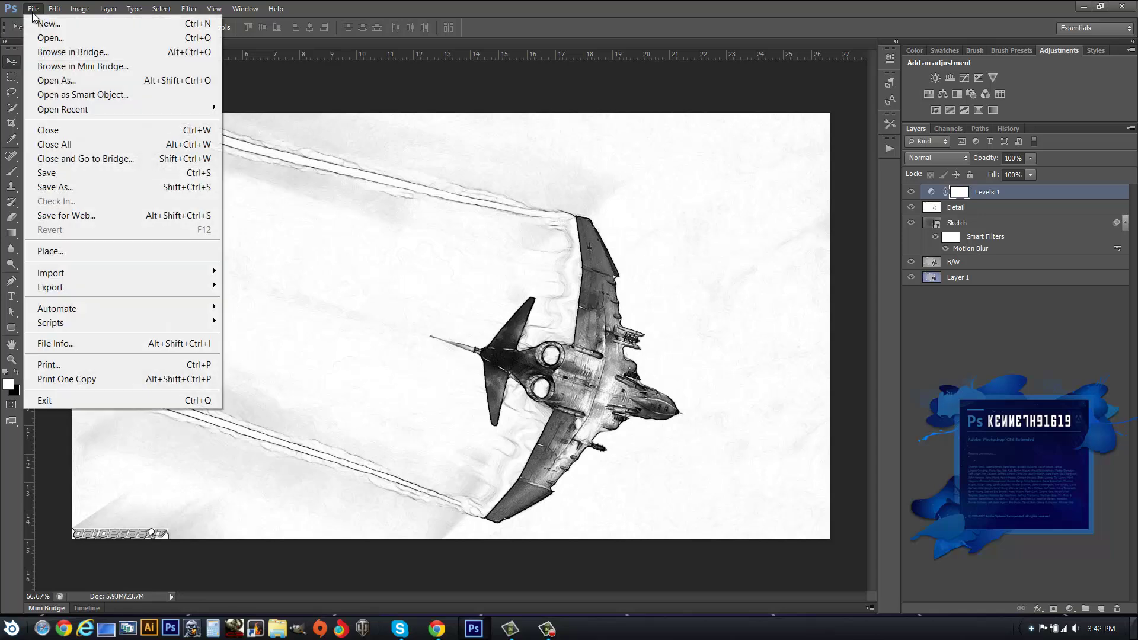
pyautogui.click(51, 37)
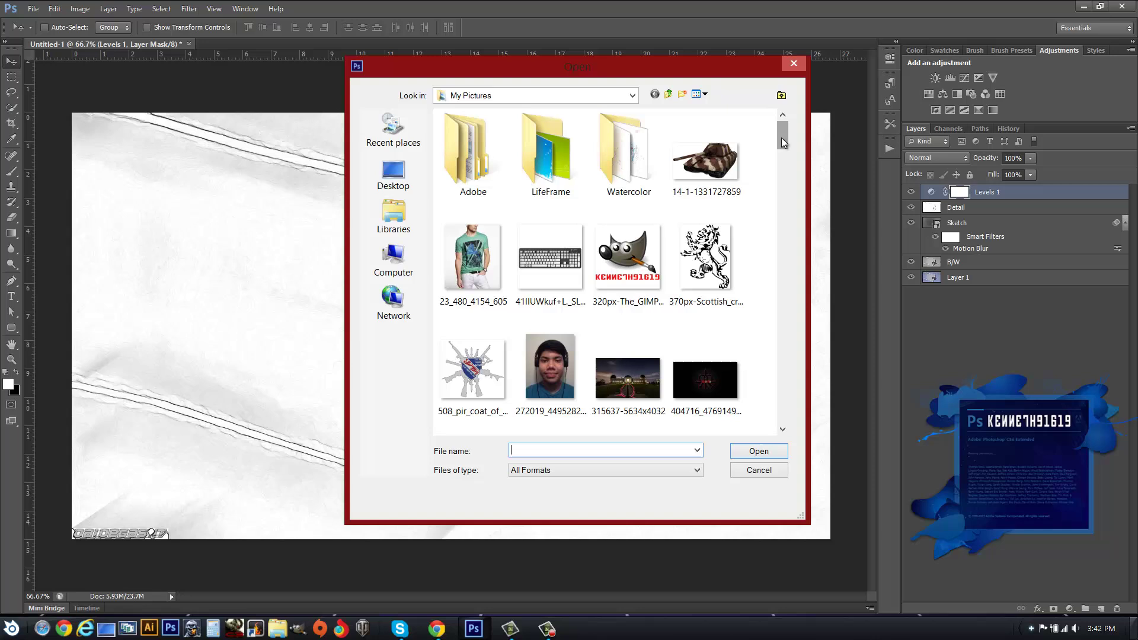
pyautogui.moveTo(782, 142); pyautogui.dragTo(784, 192)
pyautogui.click(737, 273)
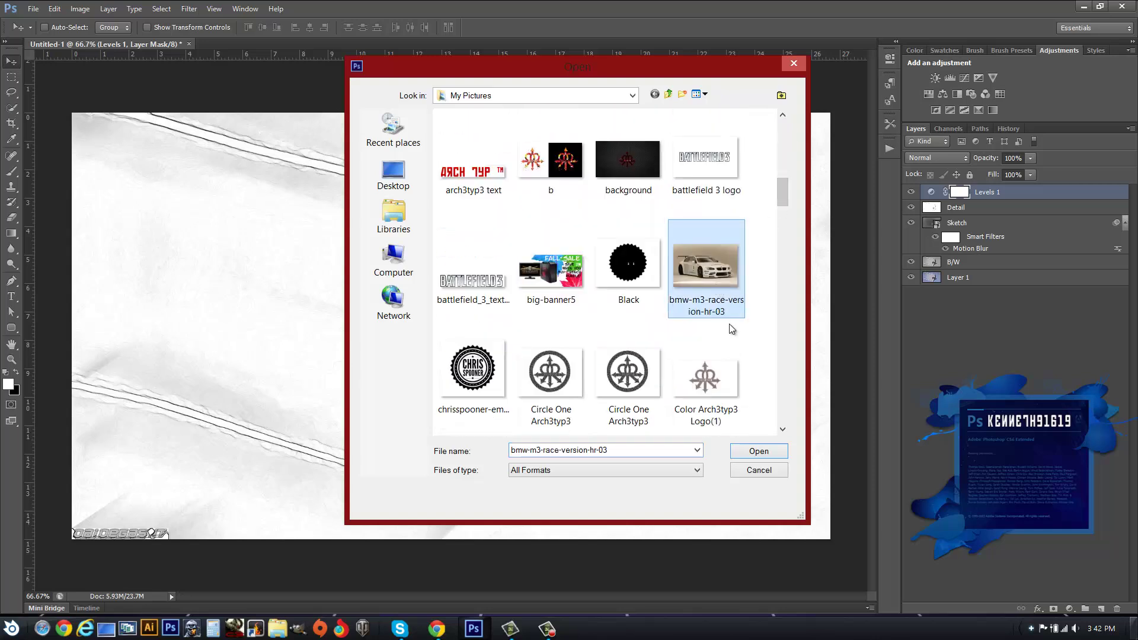
pyautogui.click(758, 451)
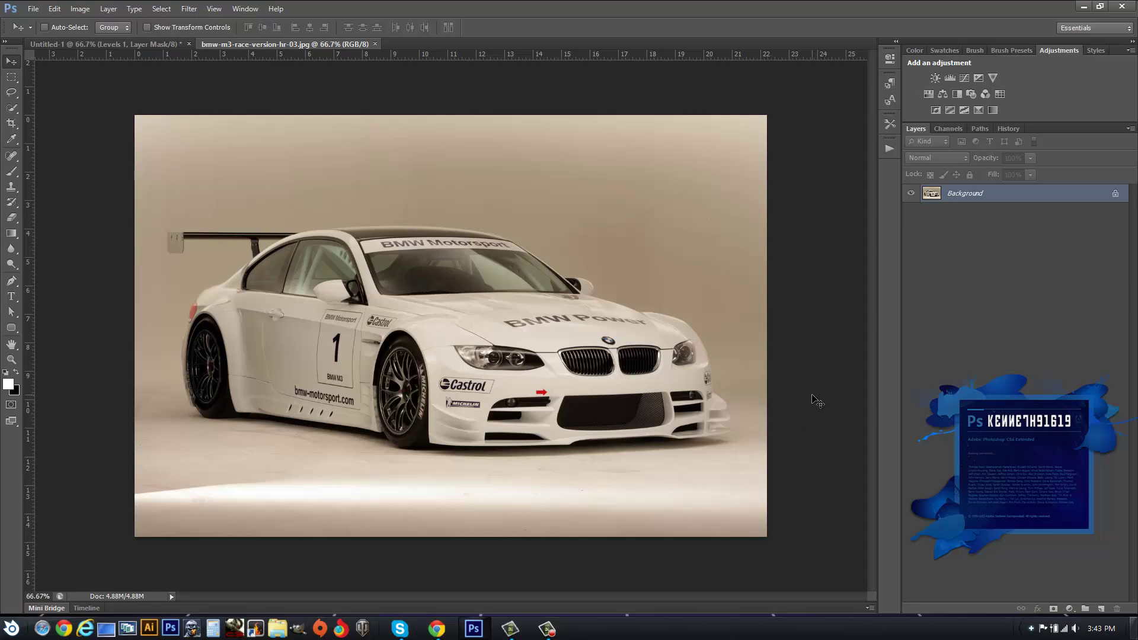
# Convert the locked Background into a normal layer named Background.
pyautogui.doubleClick(1115, 195)
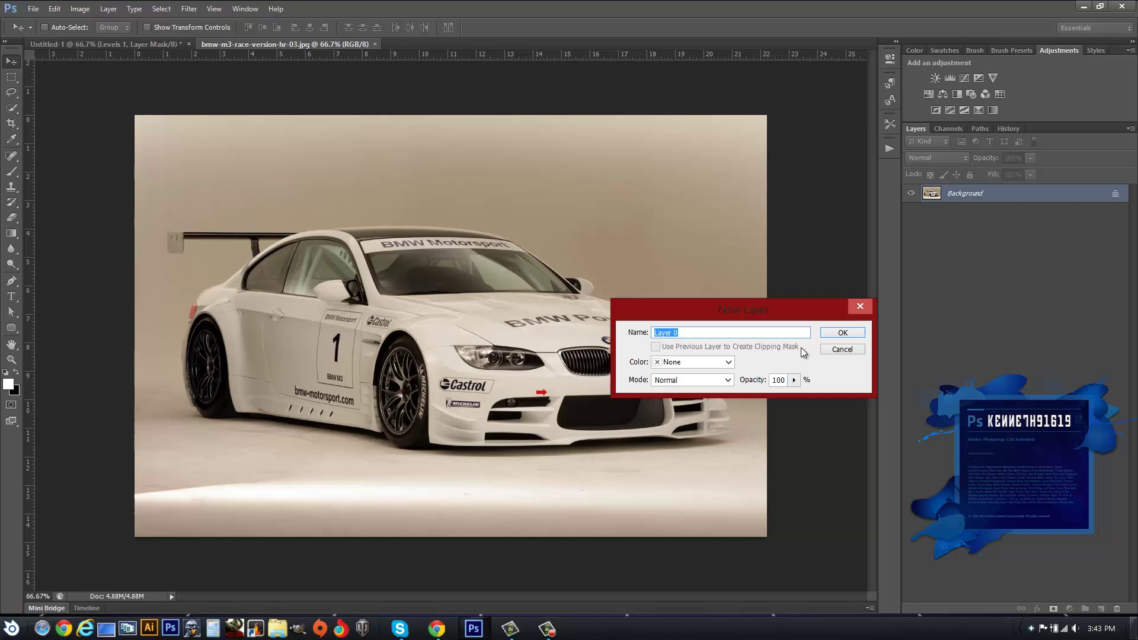
pyautogui.write('B')
pyautogui.press('BackSpace')
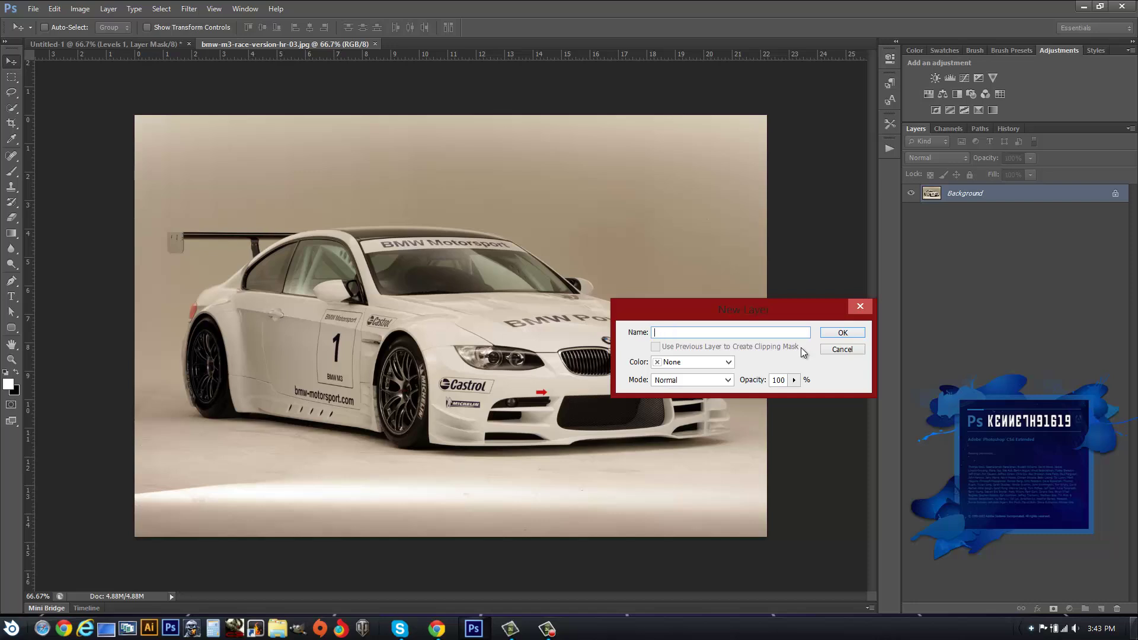
pyautogui.write('Background')
pyautogui.click(853, 333)
# Duplicate Background as a layer named B/W and desaturate it to grayscale.
pyautogui.hotkey('ctrl', 'j')
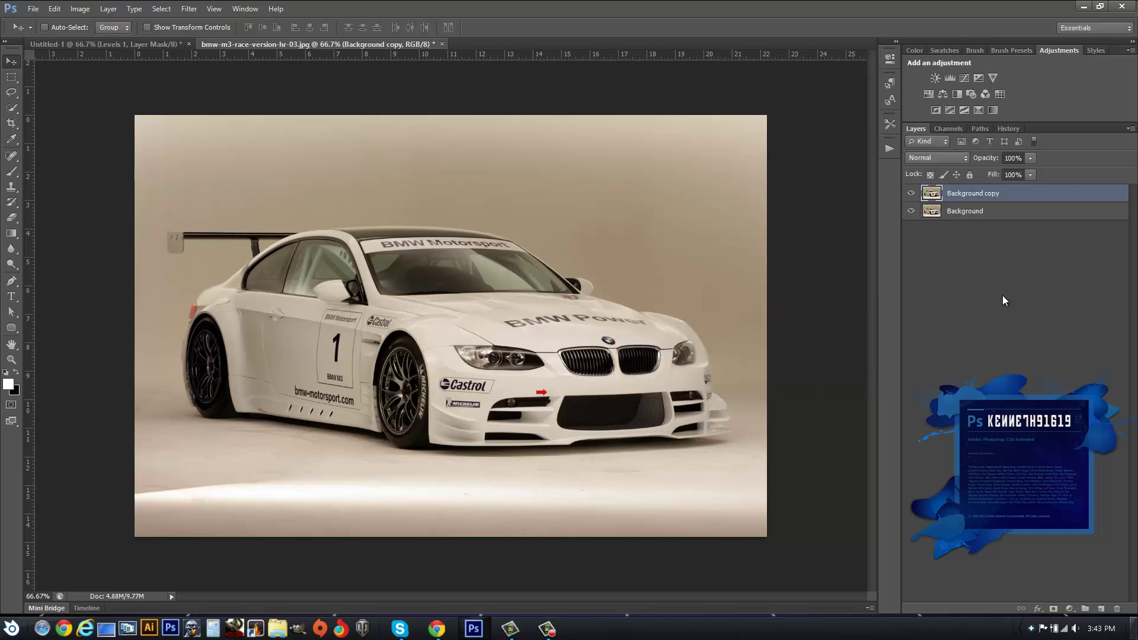
pyautogui.doubleClick(974, 194)
pyautogui.write('B/W')
pyautogui.click(961, 270)
pyautogui.click(962, 199)
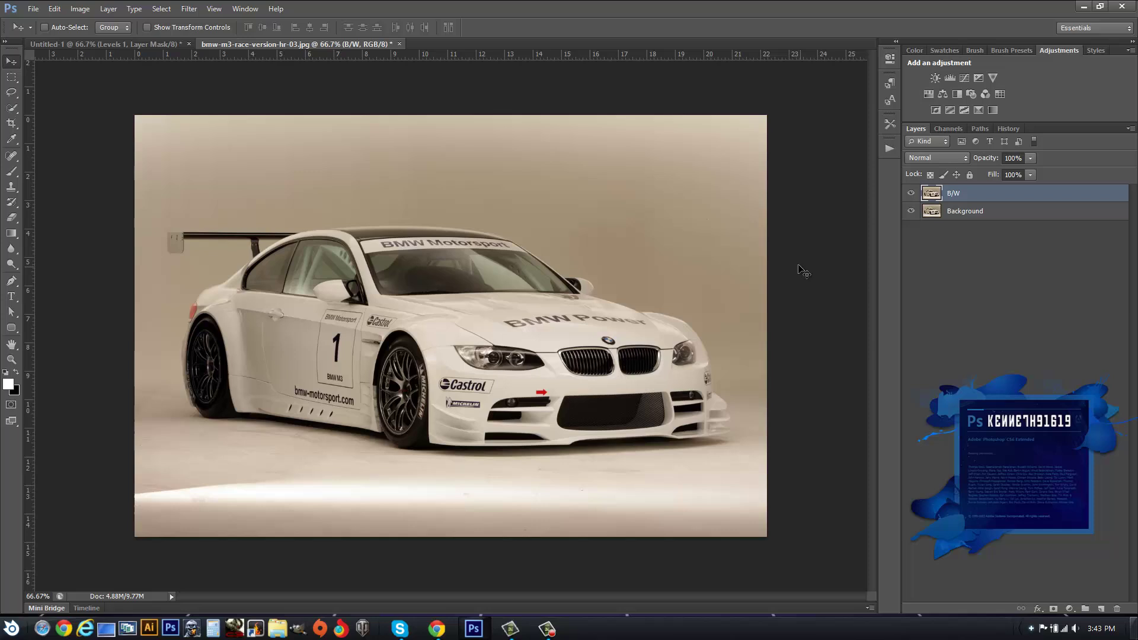
pyautogui.hotkey('ctrl', 'shift', 'u')
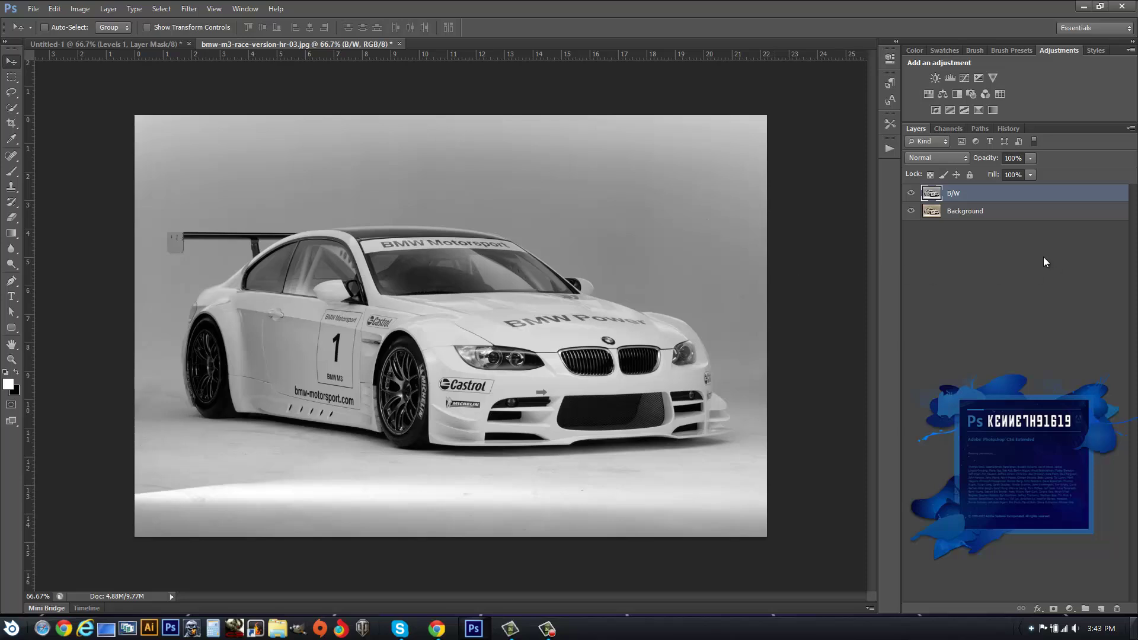
# Duplicate the B/W layer and rename the copy Sketch.
pyautogui.hotkey('ctrl', 'j')
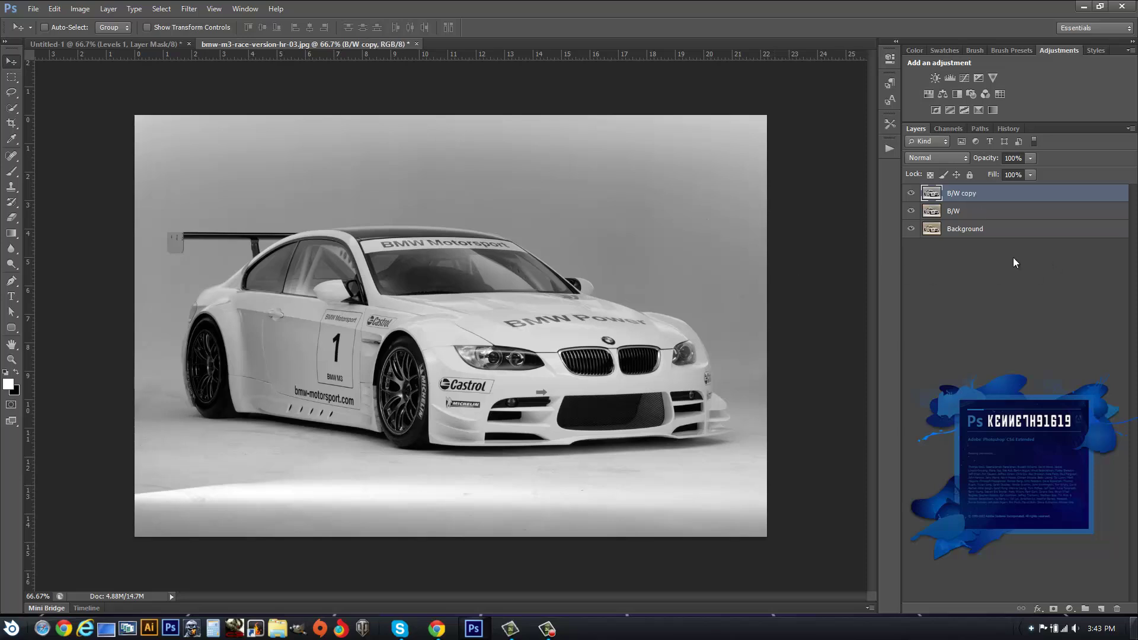
pyautogui.doubleClick(958, 198)
pyautogui.write('Sketch')
pyautogui.press('Return')
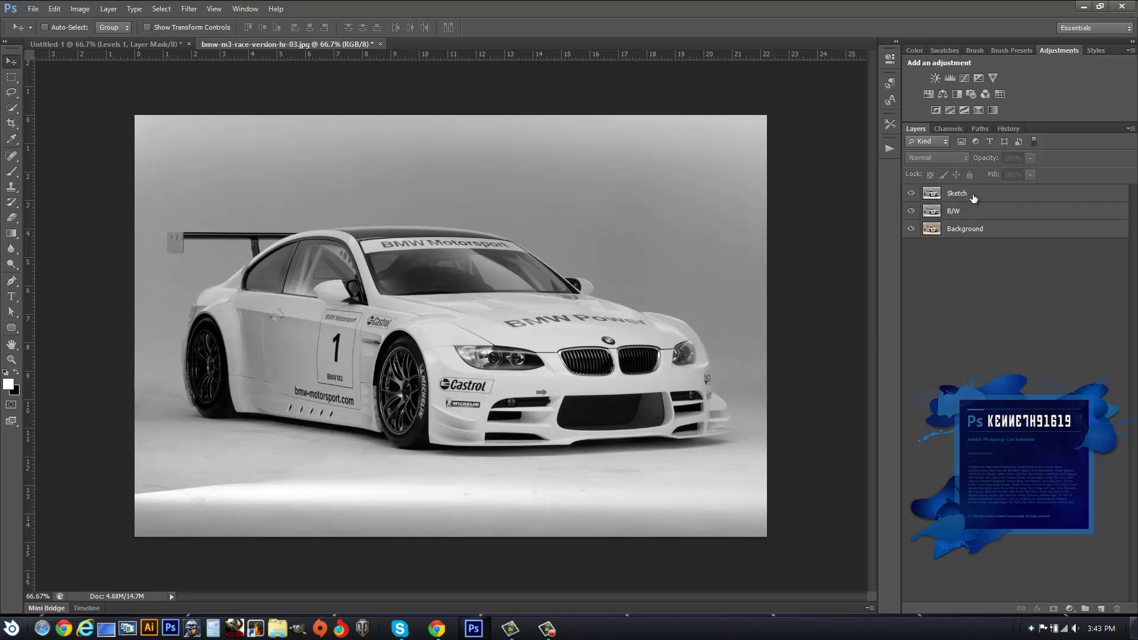
pyautogui.click(973, 194)
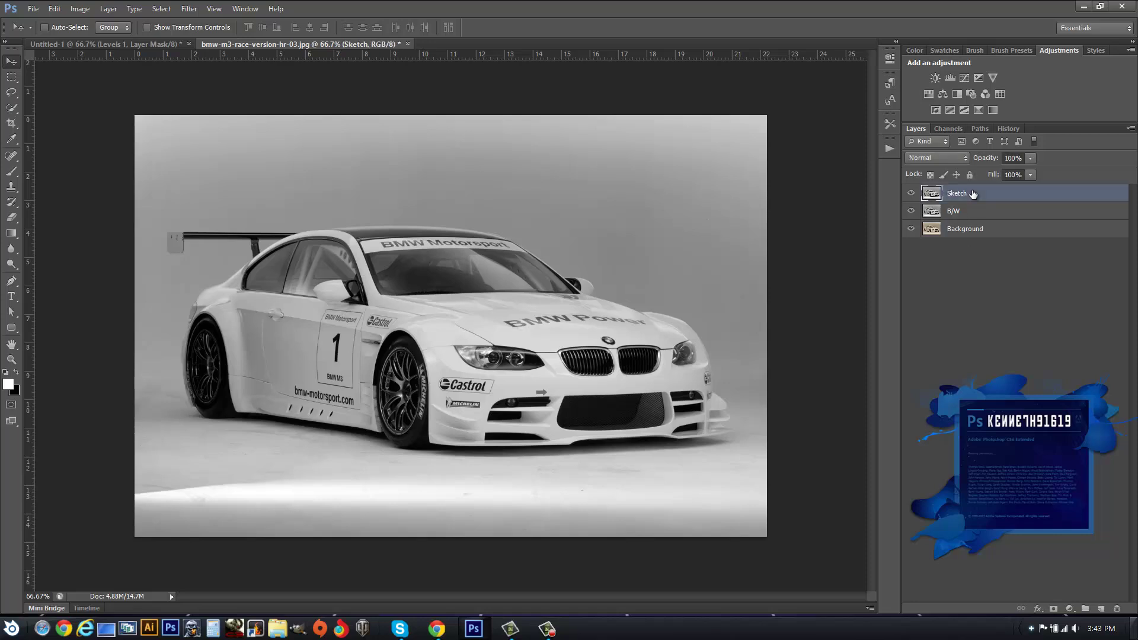
# Set the Sketch layer's blend mode to Color Dodge.
pyautogui.click(944, 157)
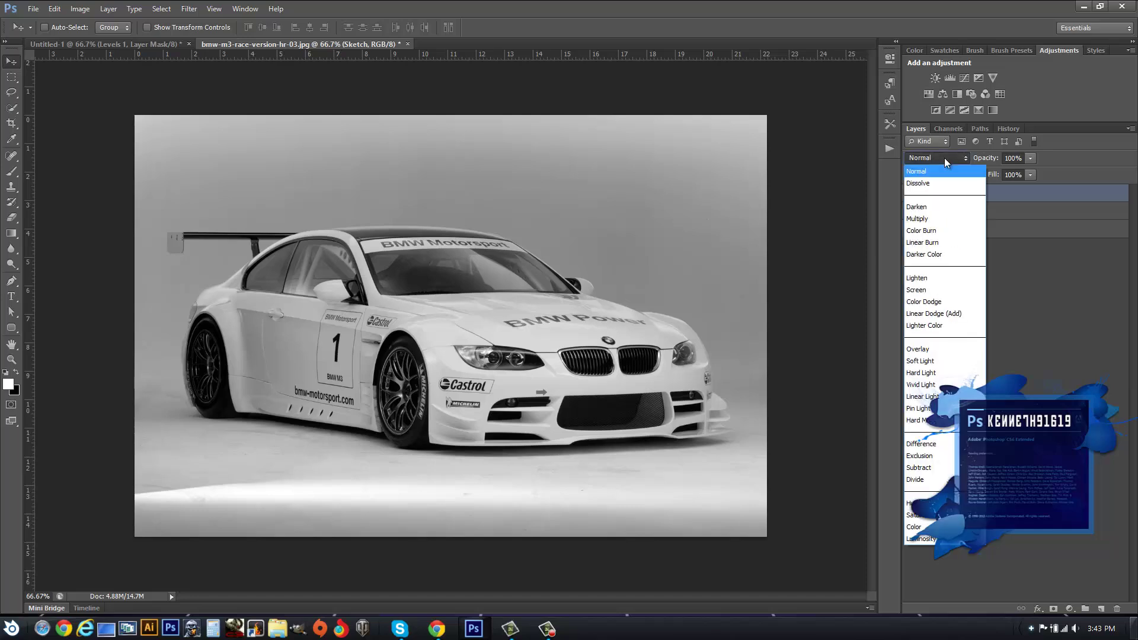
pyautogui.click(944, 232)
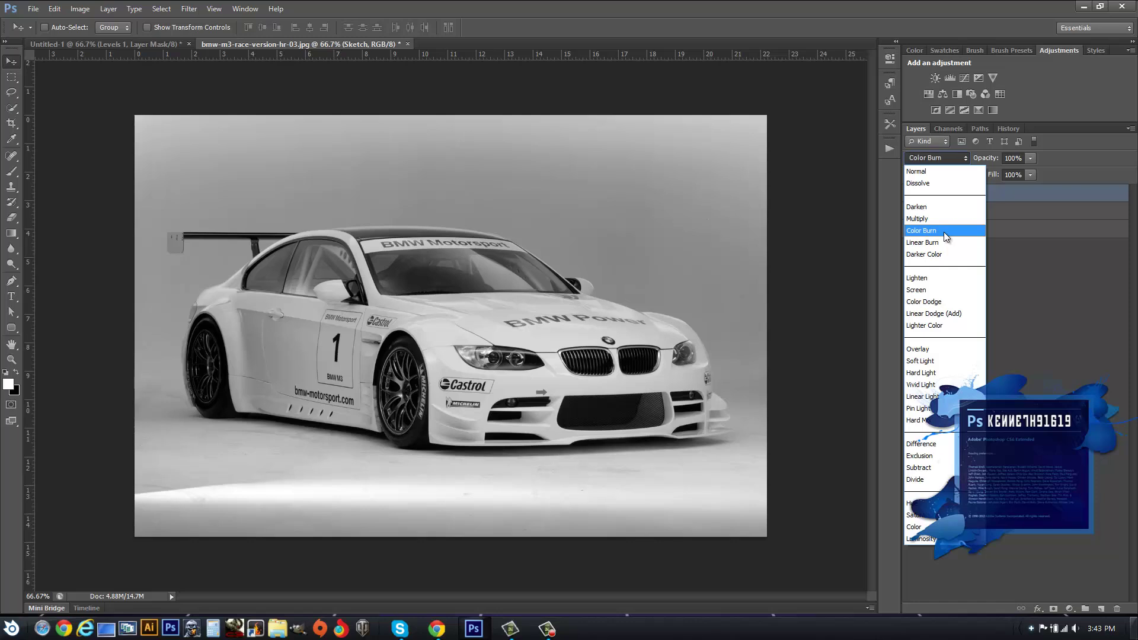
pyautogui.click(944, 301)
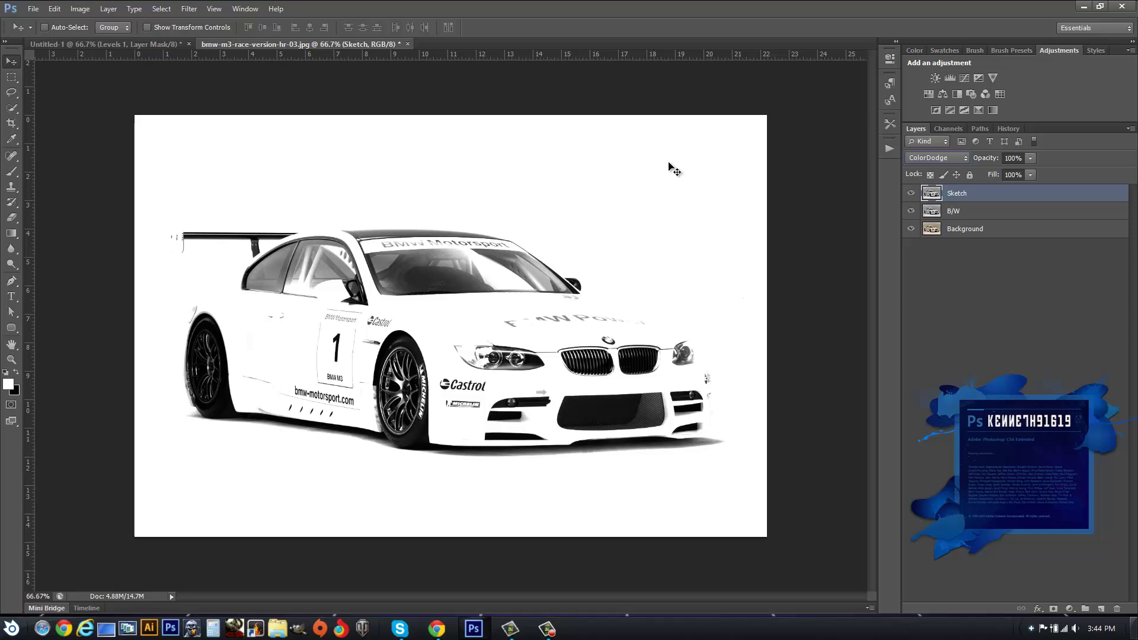
# Convert the Sketch layer to a smart object.
pyautogui.click(108, 9)
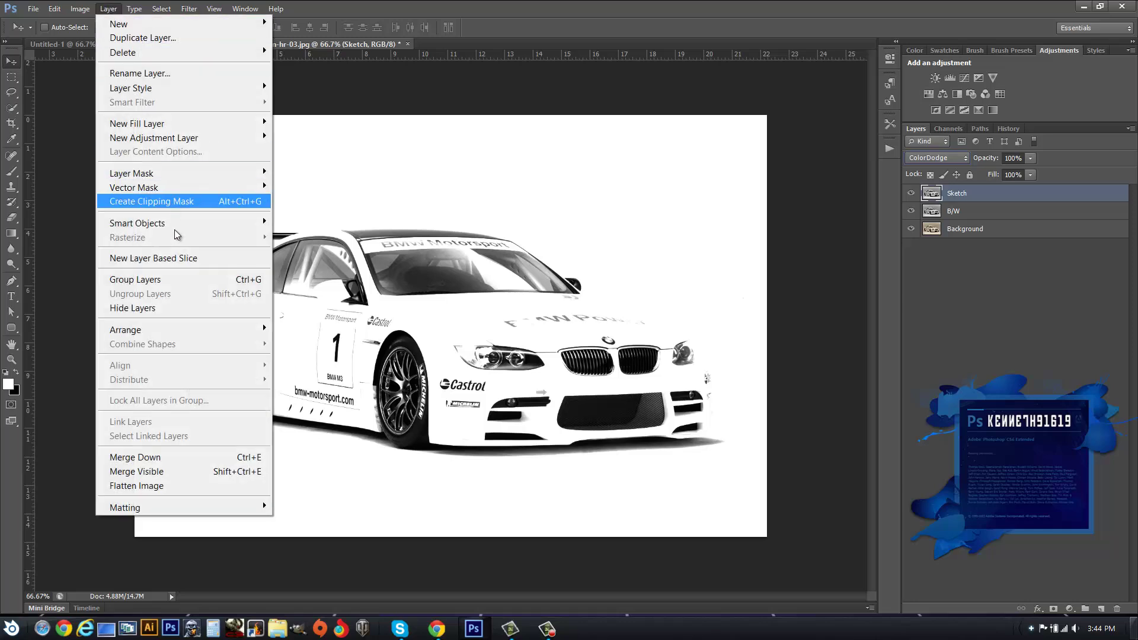
pyautogui.moveTo(162, 226)
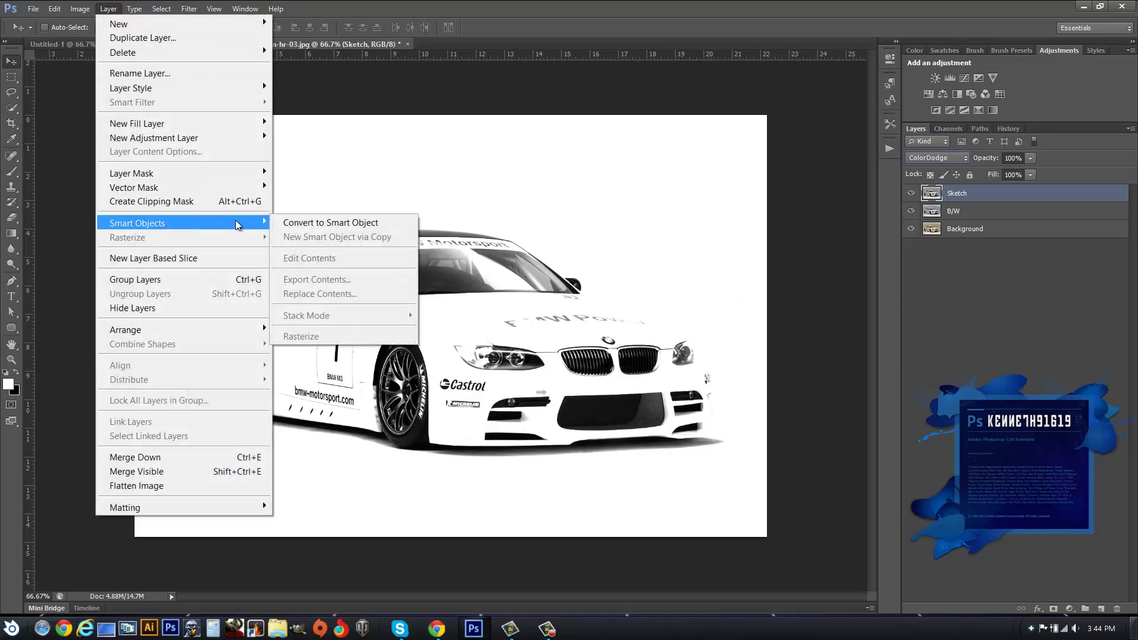
pyautogui.click(309, 221)
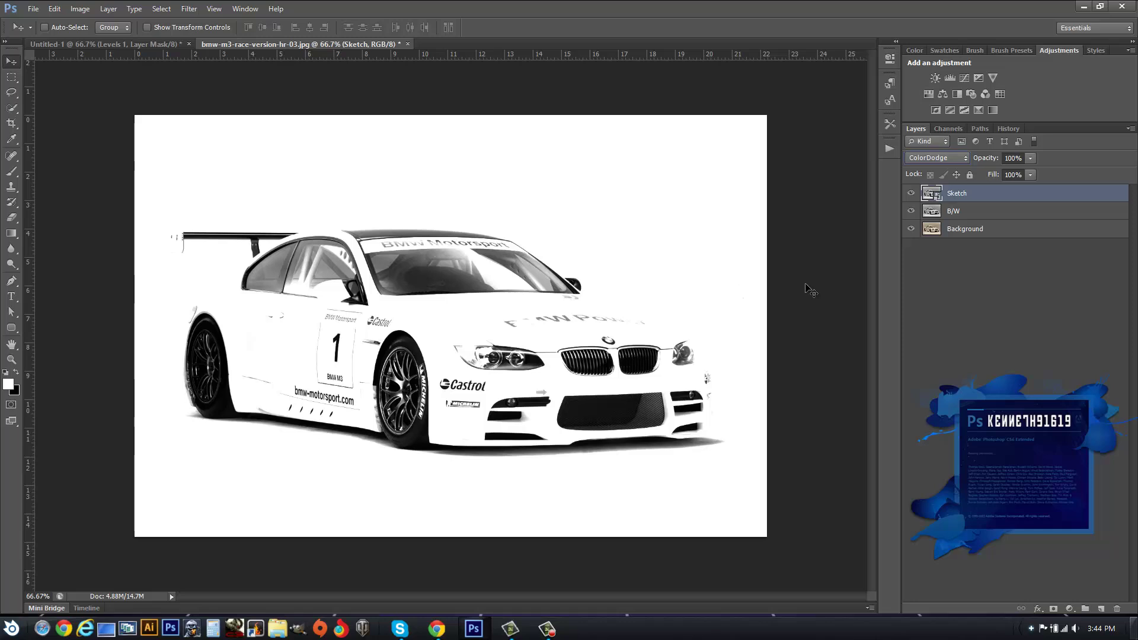
# Apply a Motion Blur smart filter with angle 34 and distance 387 to Sketch.
pyautogui.click(188, 9)
pyautogui.moveTo(263, 161)
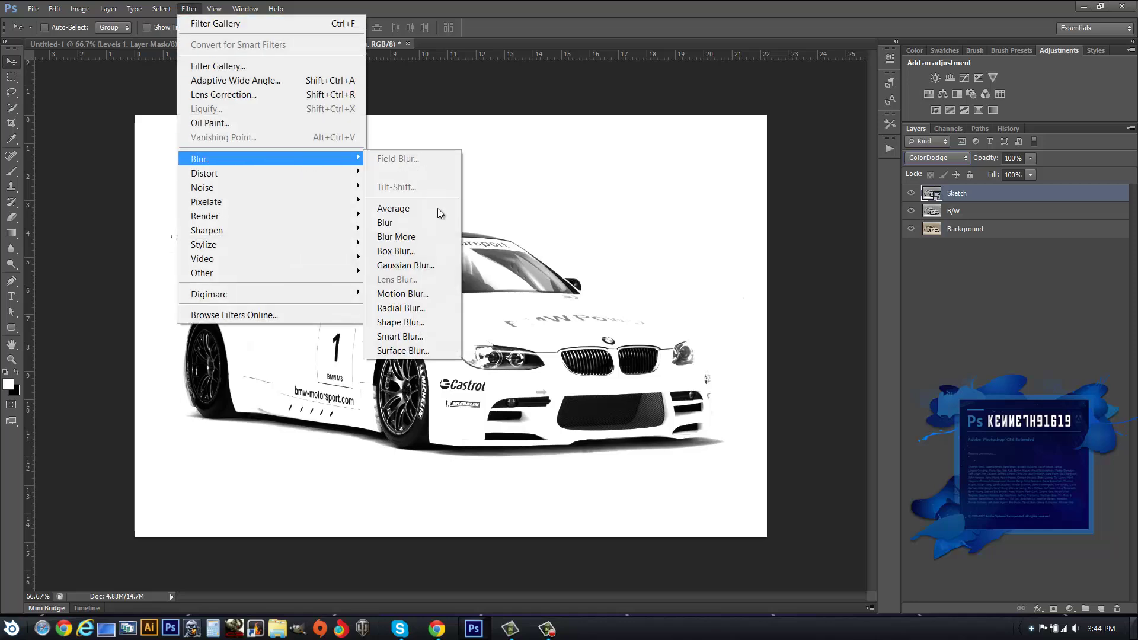
pyautogui.click(432, 293)
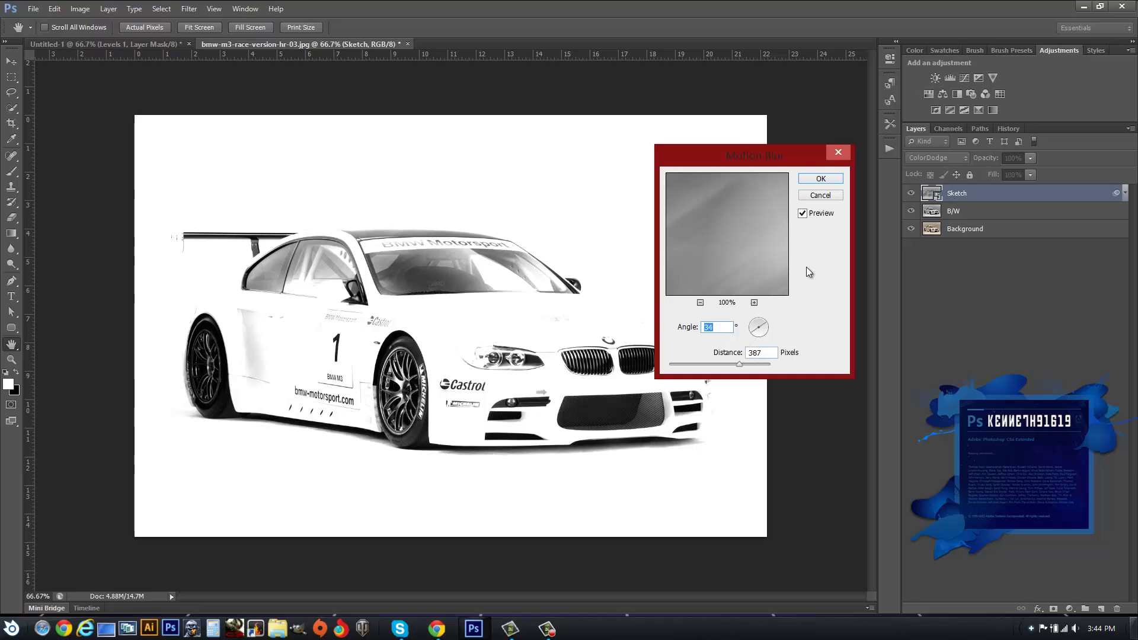
pyautogui.click(818, 180)
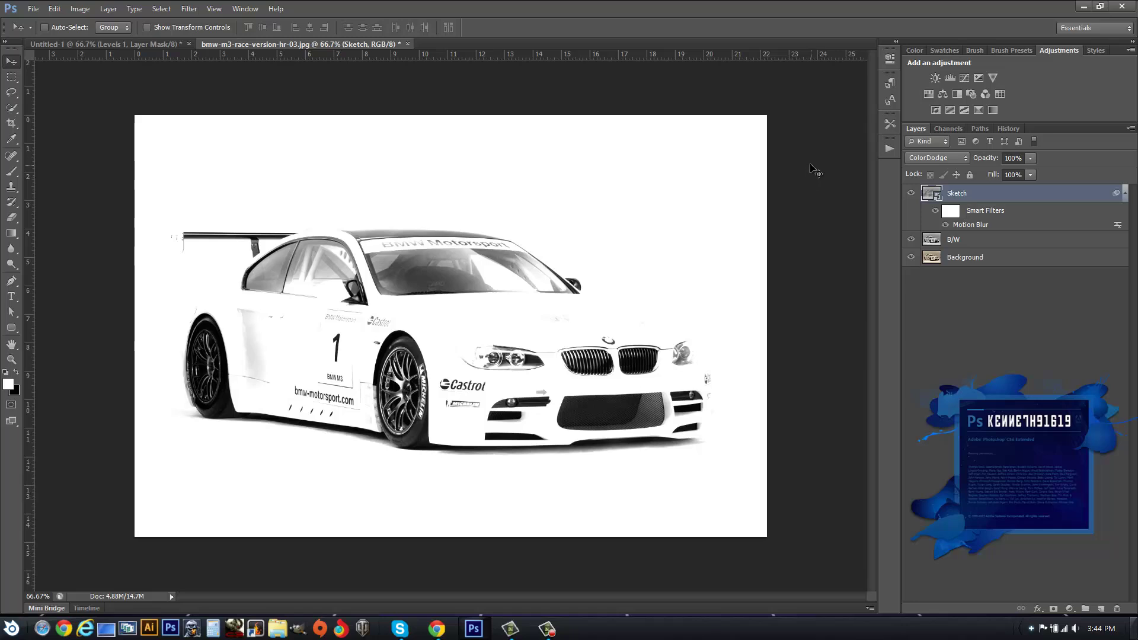
pyautogui.click(983, 243)
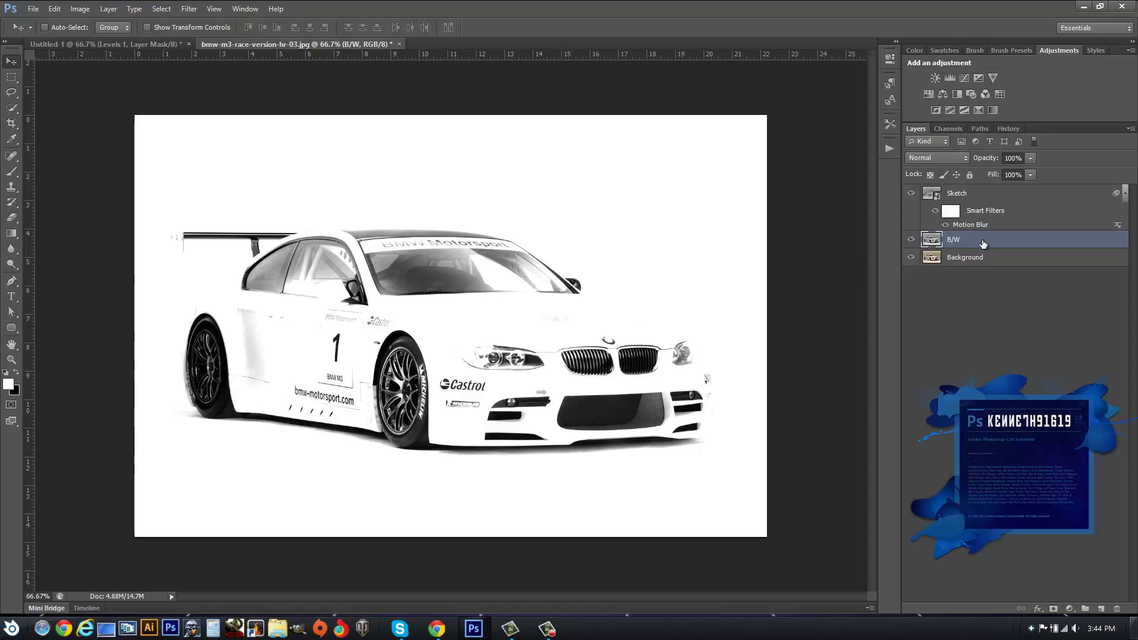
# Duplicate B/W as a layer named Detail and move it to the top of the stack.
pyautogui.hotkey('ctrl', 'j')
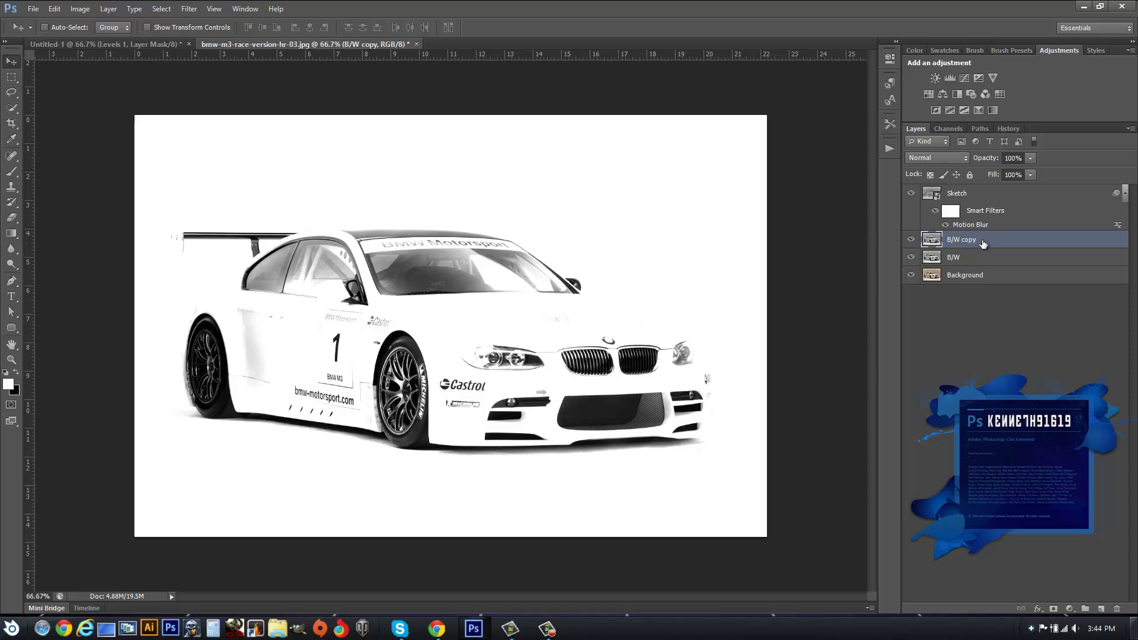
pyautogui.doubleClick(964, 241)
pyautogui.write('Detail')
pyautogui.click(969, 261)
pyautogui.click(967, 243)
pyautogui.moveTo(967, 243); pyautogui.dragTo(969, 191)
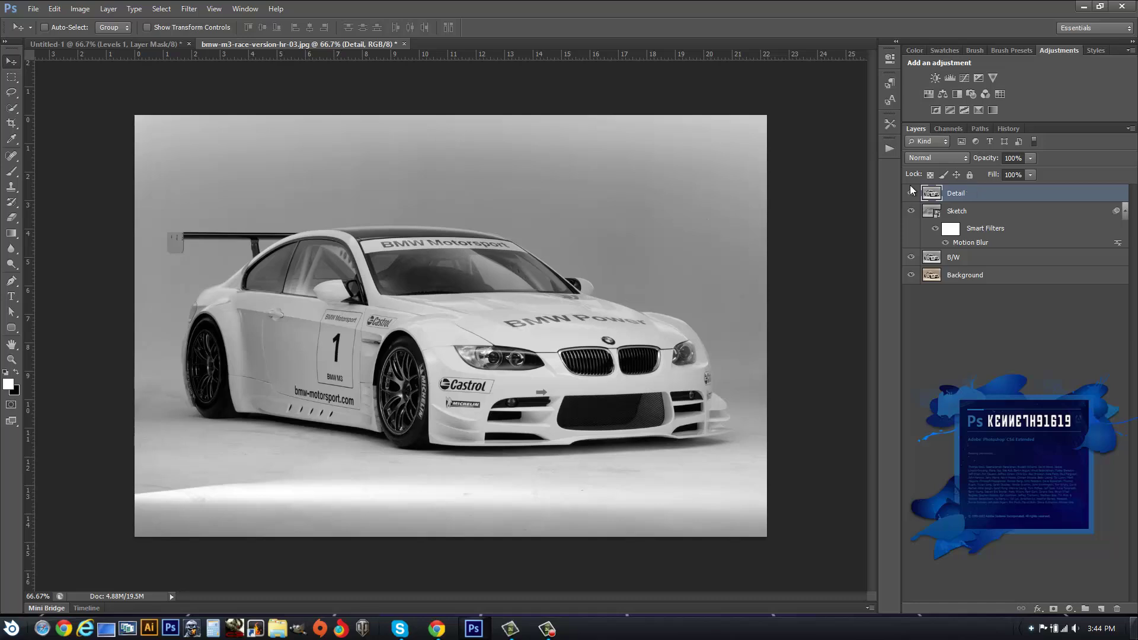
# Apply Glowing Edges to the Detail layer, invert it, and blend it in Multiply.
pyautogui.click(188, 9)
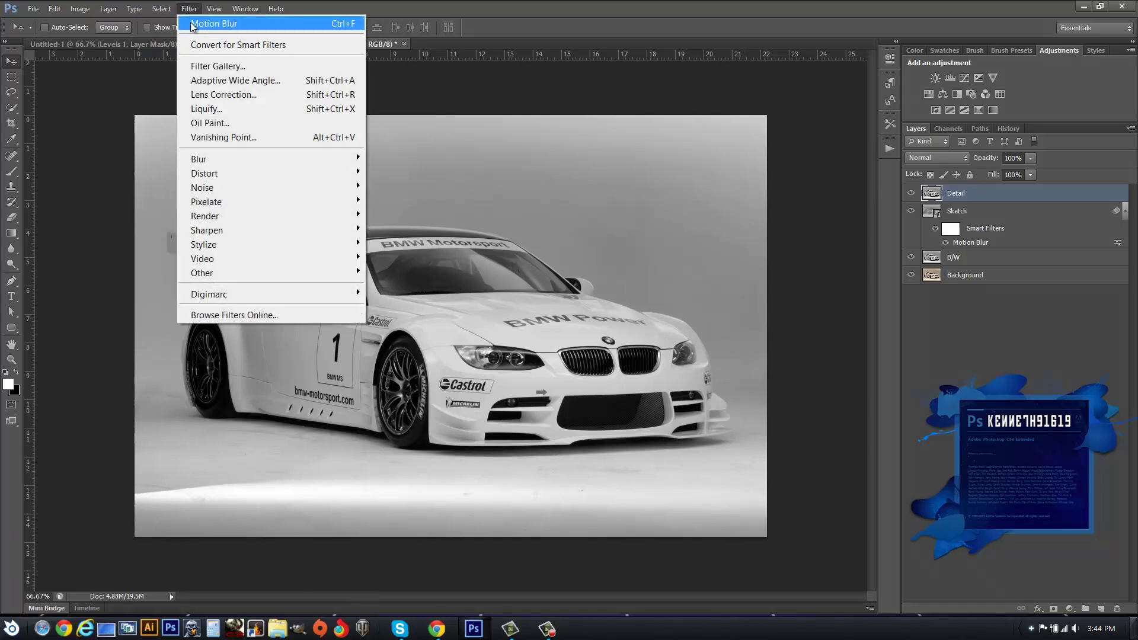
pyautogui.click(240, 65)
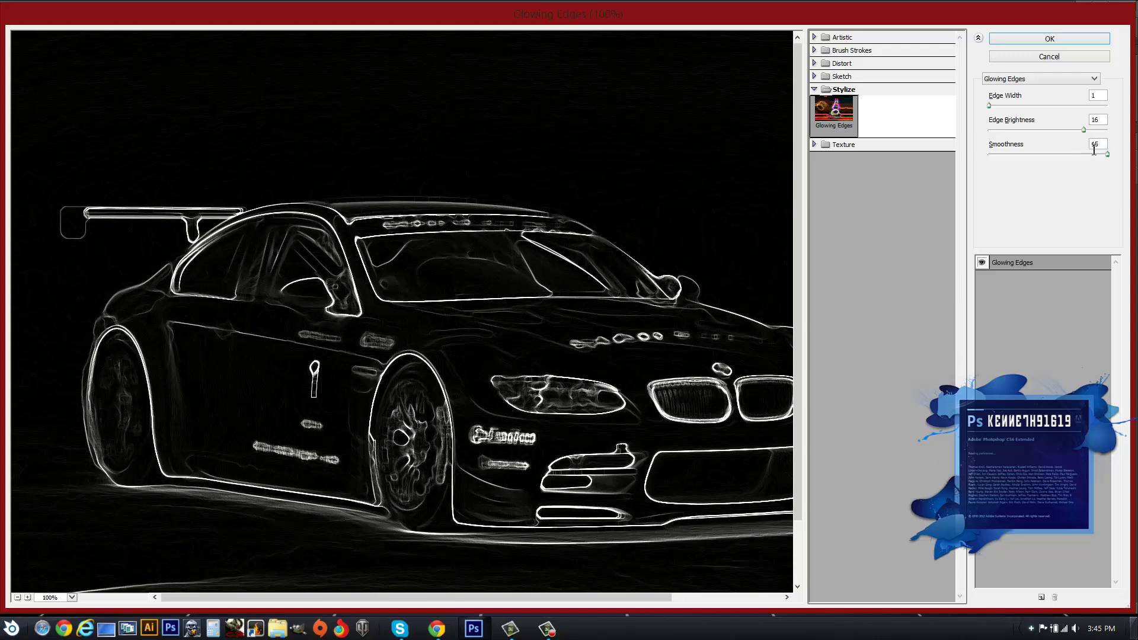
pyautogui.click(1050, 39)
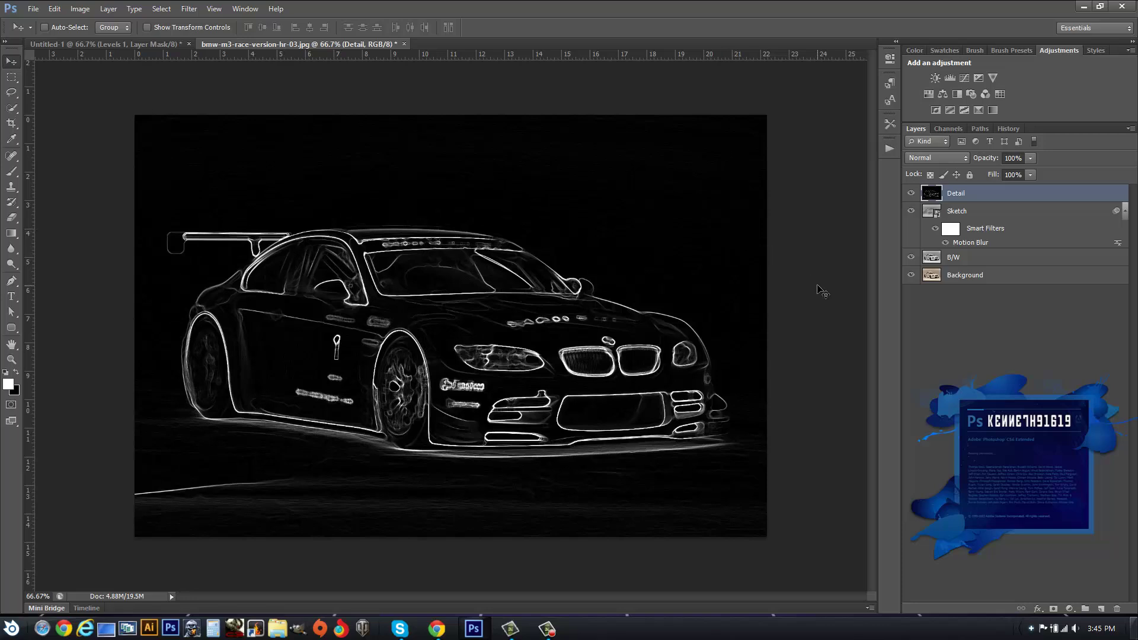
pyautogui.hotkey('ctrl', 'i')
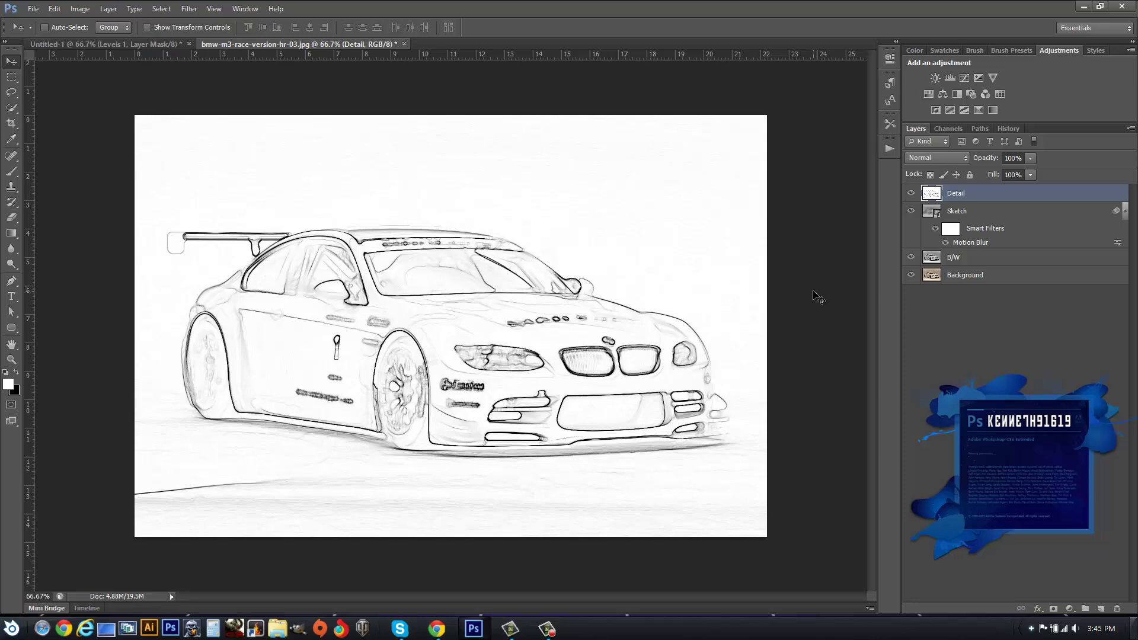
pyautogui.click(946, 162)
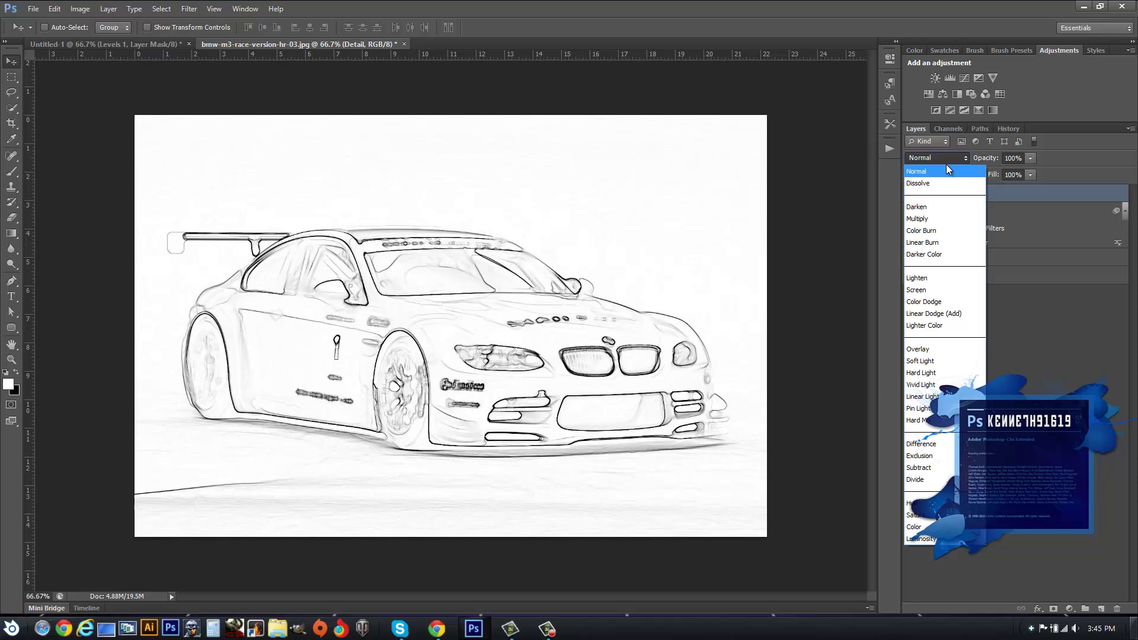
pyautogui.click(940, 217)
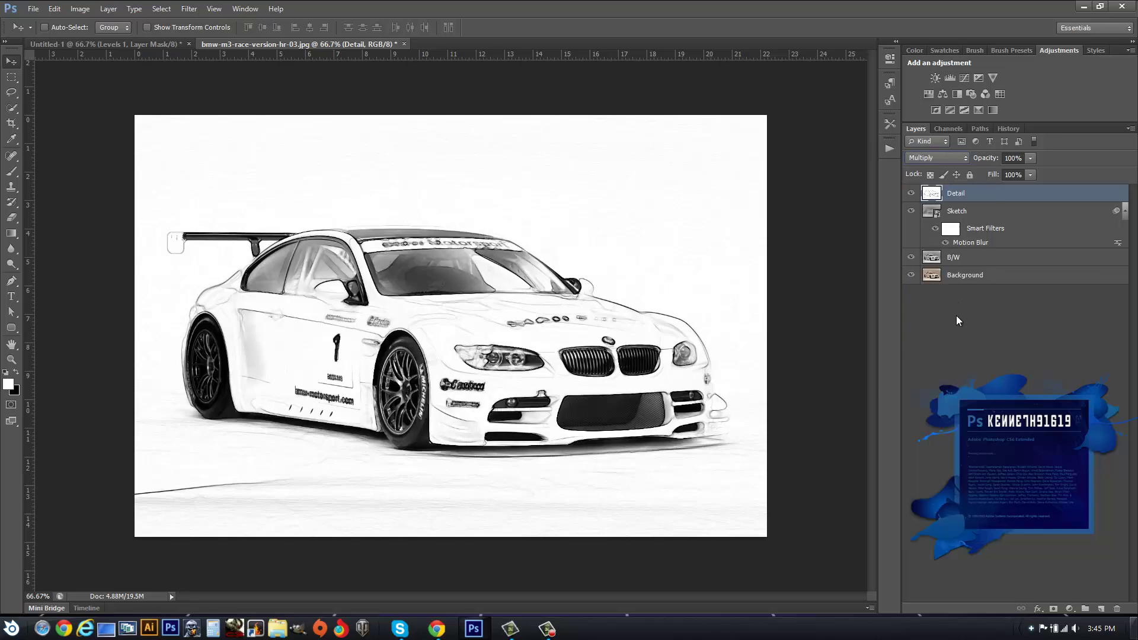
# Add a Levels adjustment with black input 12 and midtone 0.8.
pyautogui.click(950, 78)
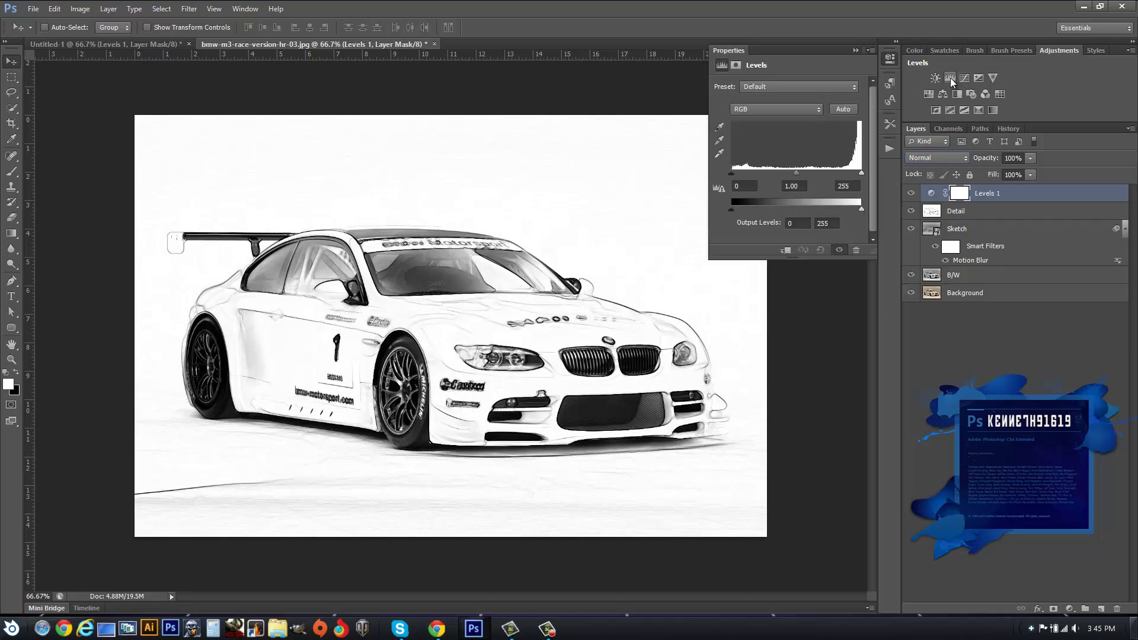
pyautogui.click(747, 186)
pyautogui.write('12')
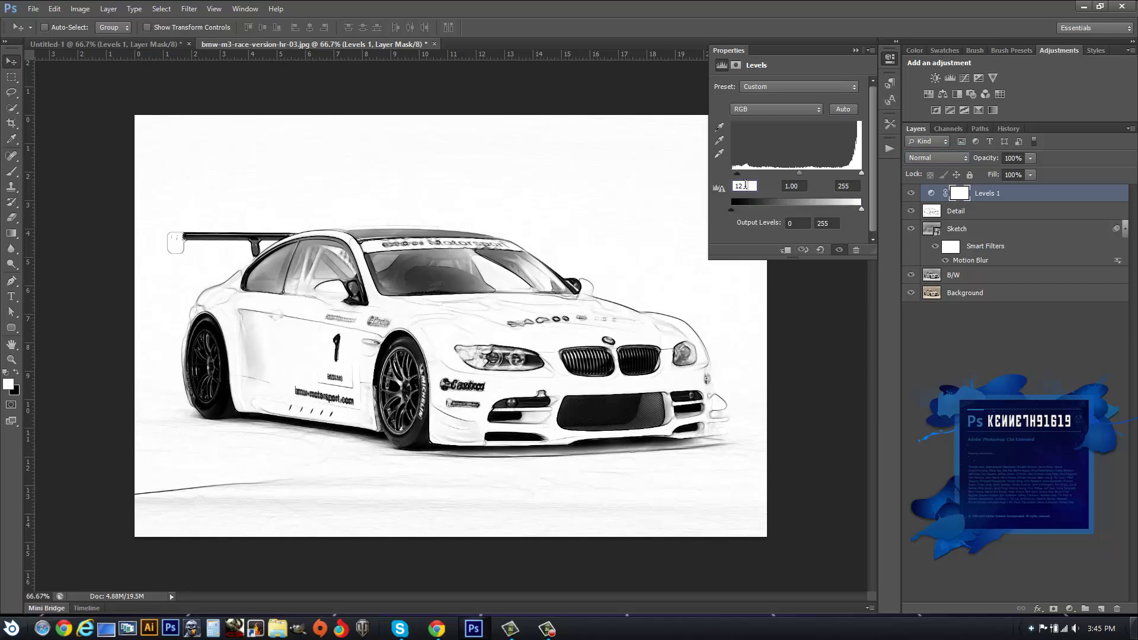
pyautogui.press('Tab')
pyautogui.doubleClick(797, 185)
pyautogui.write('0.8')
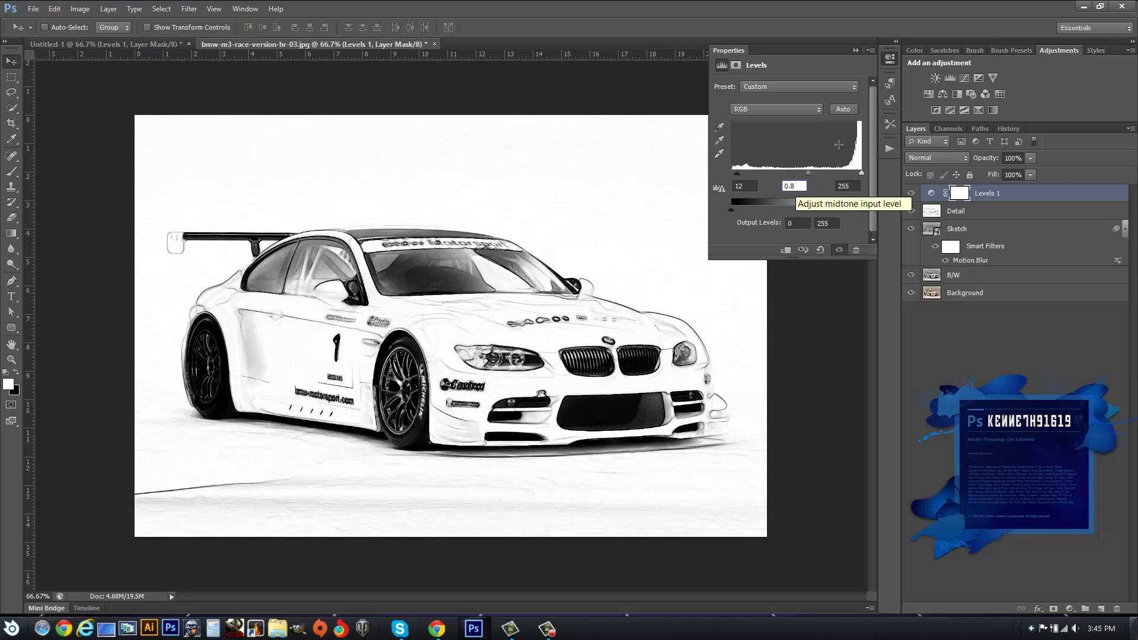
pyautogui.click(856, 50)
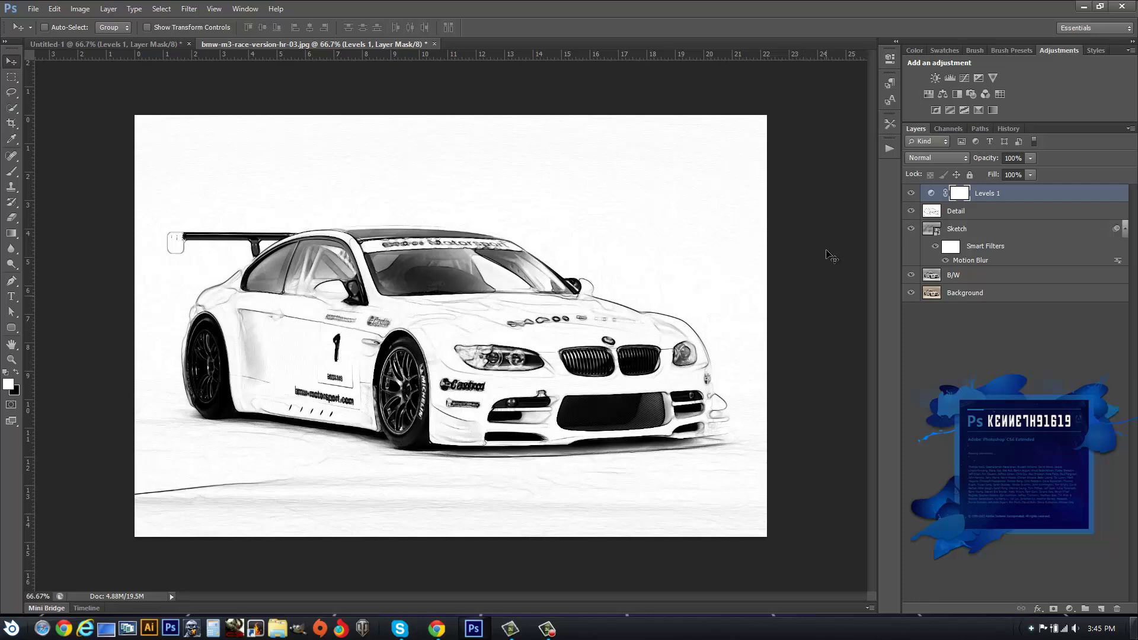
# Stop recording the action in the Actions panel.
pyautogui.click(888, 148)
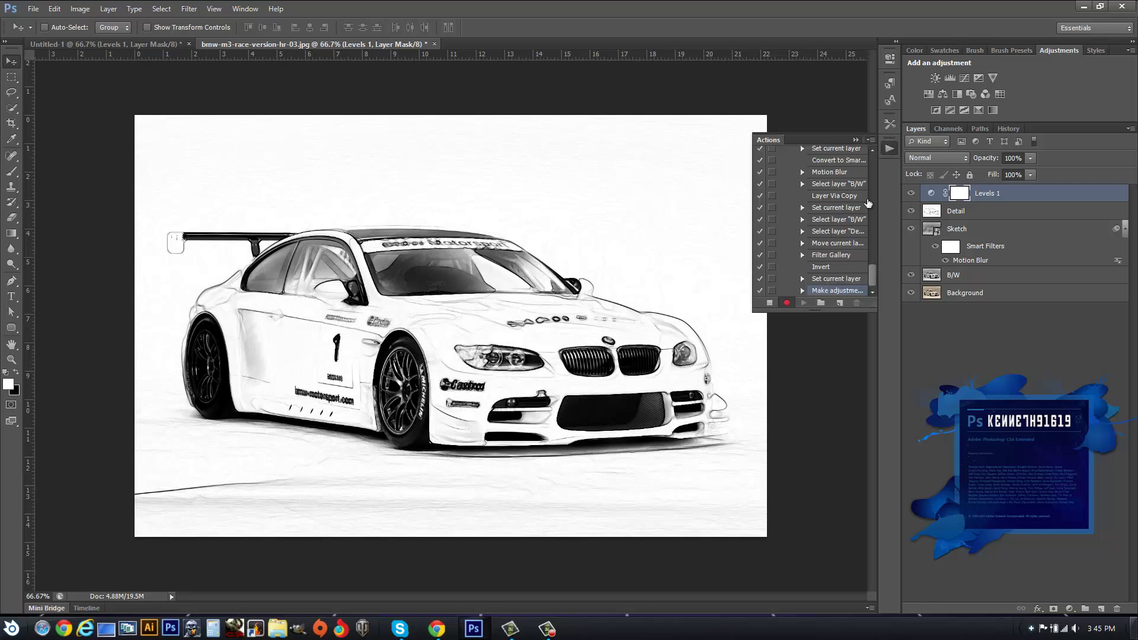
pyautogui.click(769, 303)
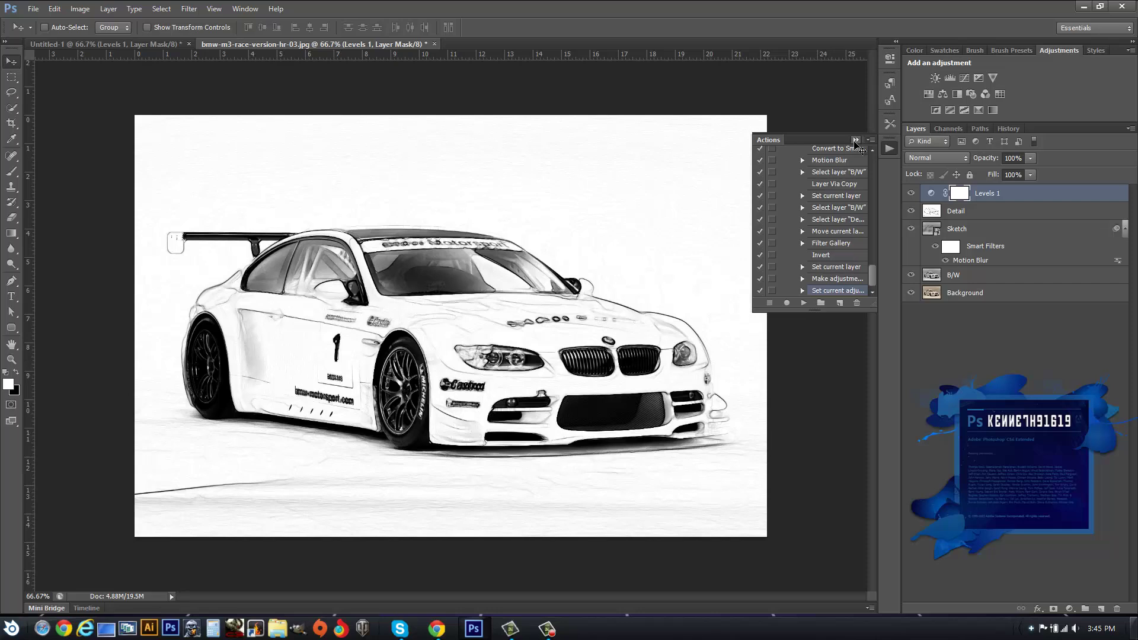
pyautogui.click(855, 140)
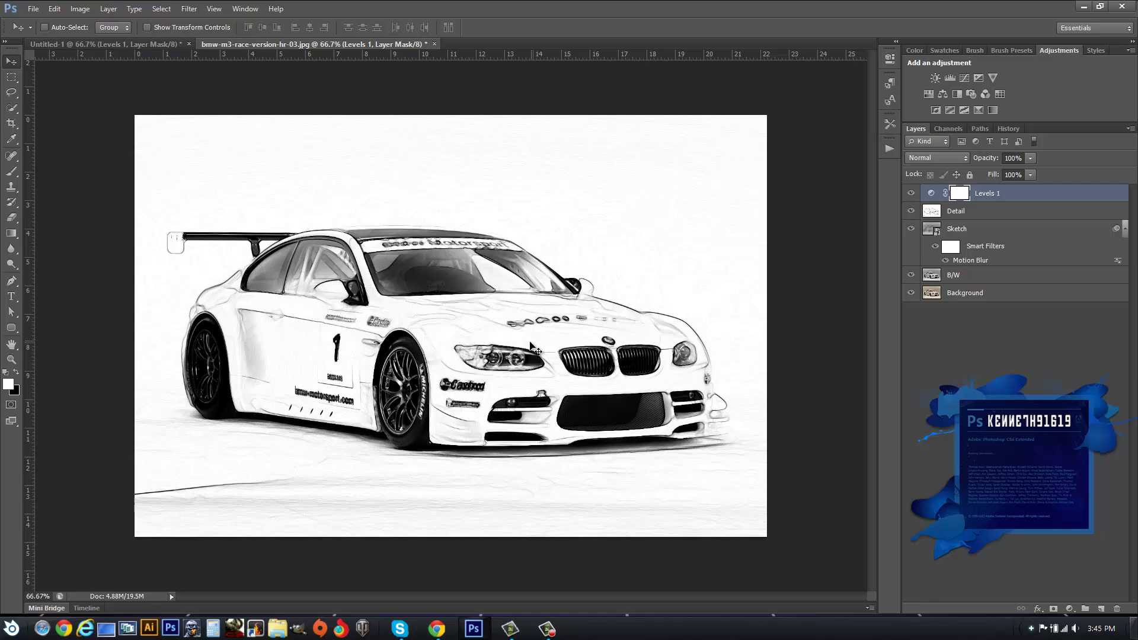
pyautogui.press('z')
pyautogui.click(506, 351)
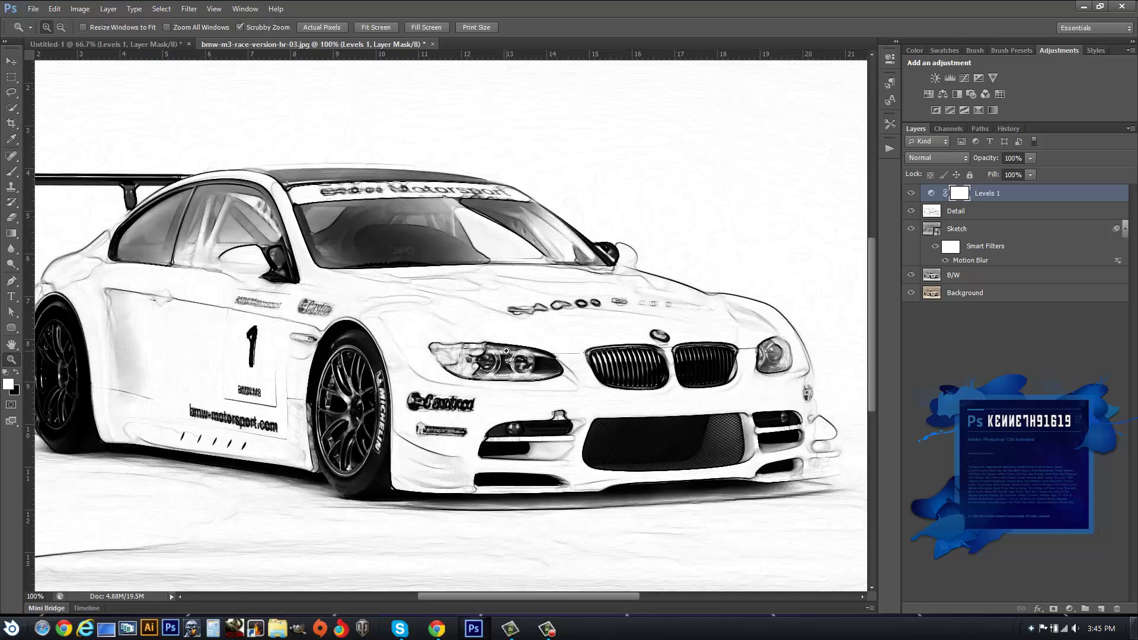
pyautogui.click(507, 352)
pyautogui.scroll(4, 512, 343)
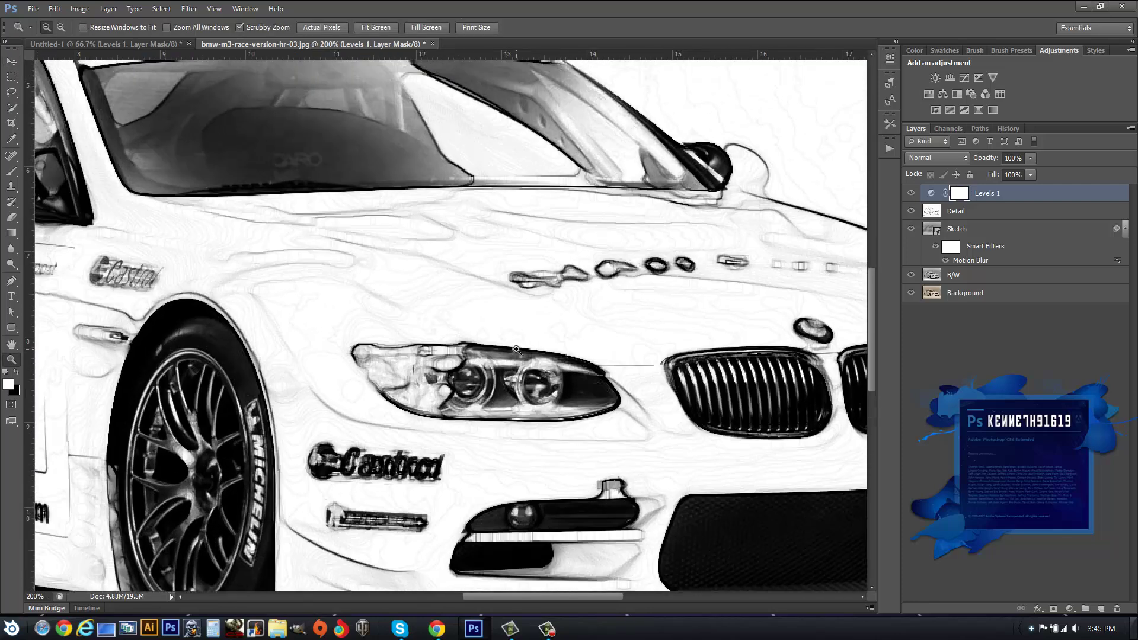
pyautogui.scroll(2, 518, 334)
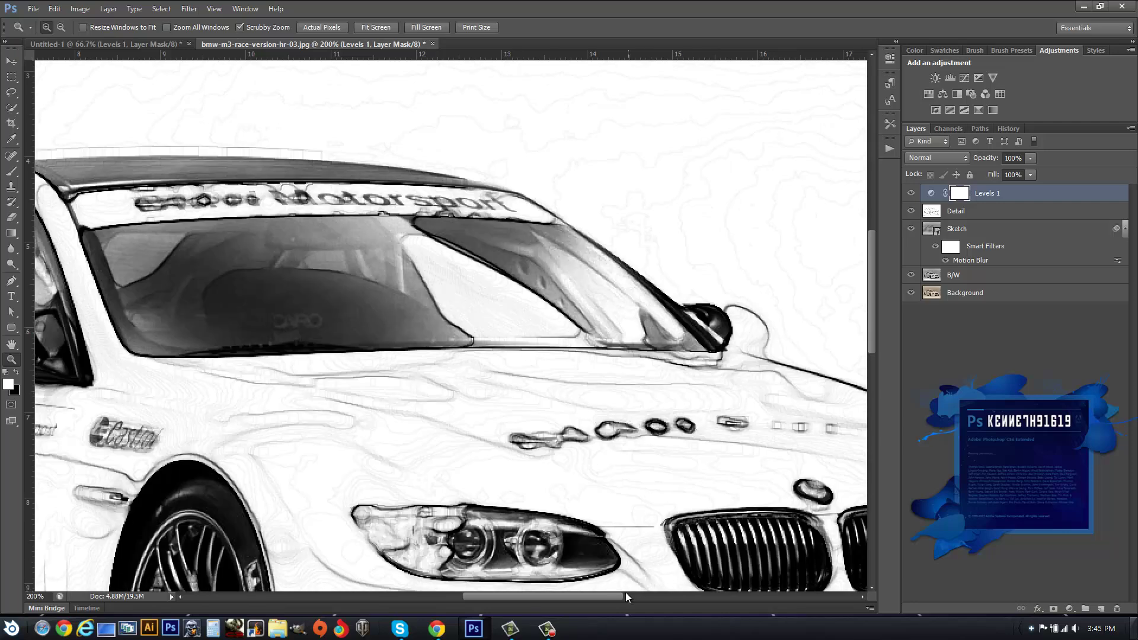
pyautogui.moveTo(624, 595); pyautogui.dragTo(553, 599)
pyautogui.scroll(-6, 563, 452)
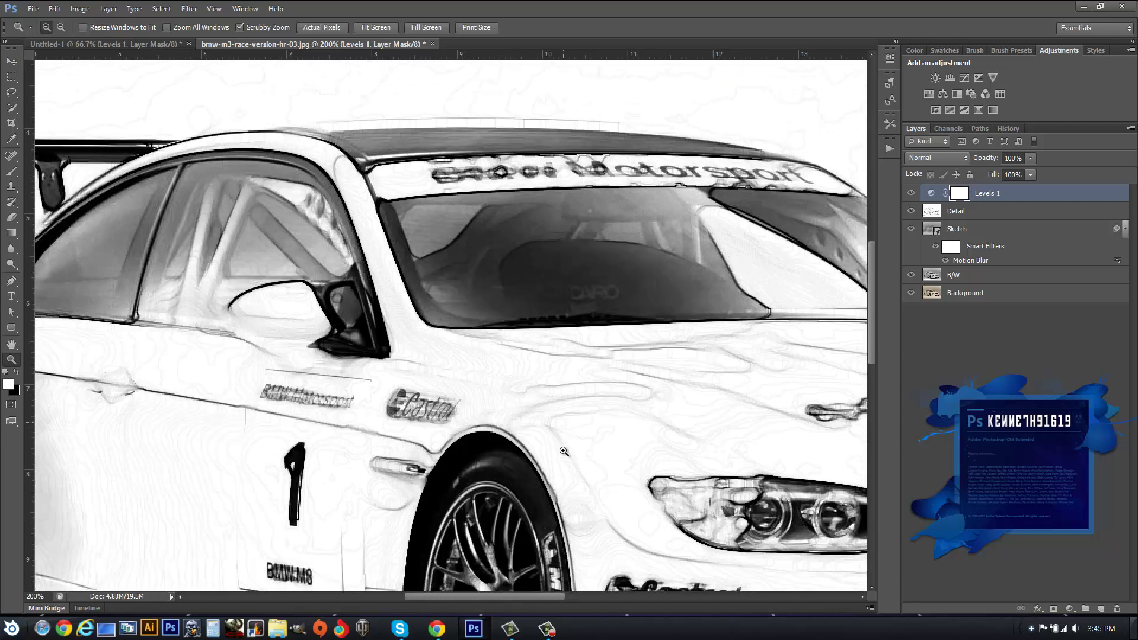
pyautogui.keyDown('alt'); pyautogui.click(564, 451); pyautogui.keyUp('alt')
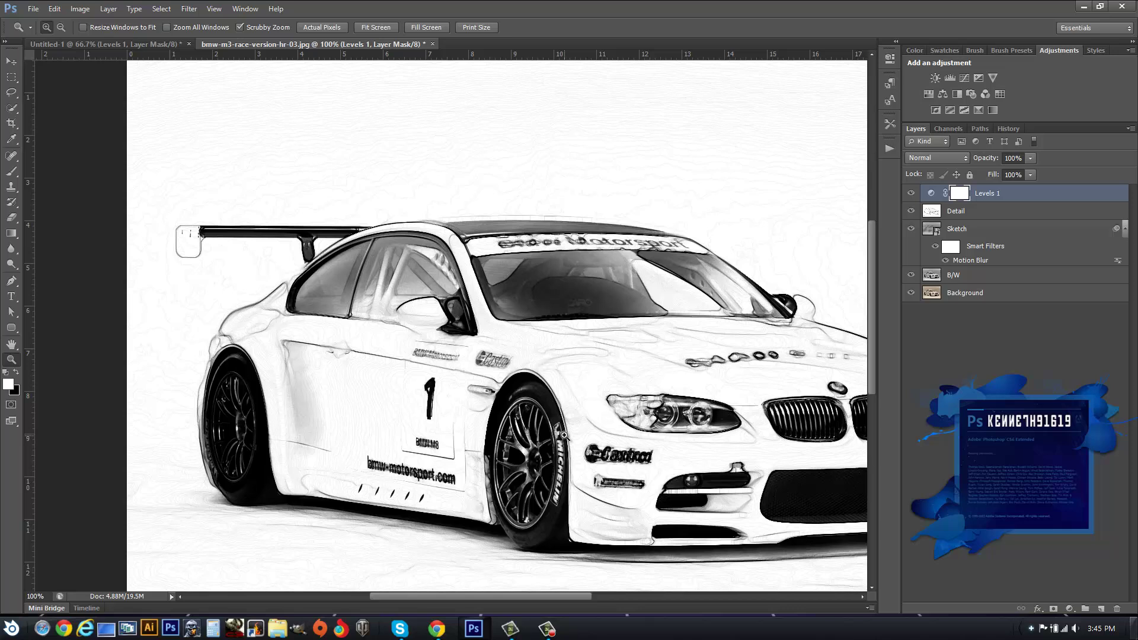
pyautogui.moveTo(571, 594); pyautogui.dragTo(611, 599)
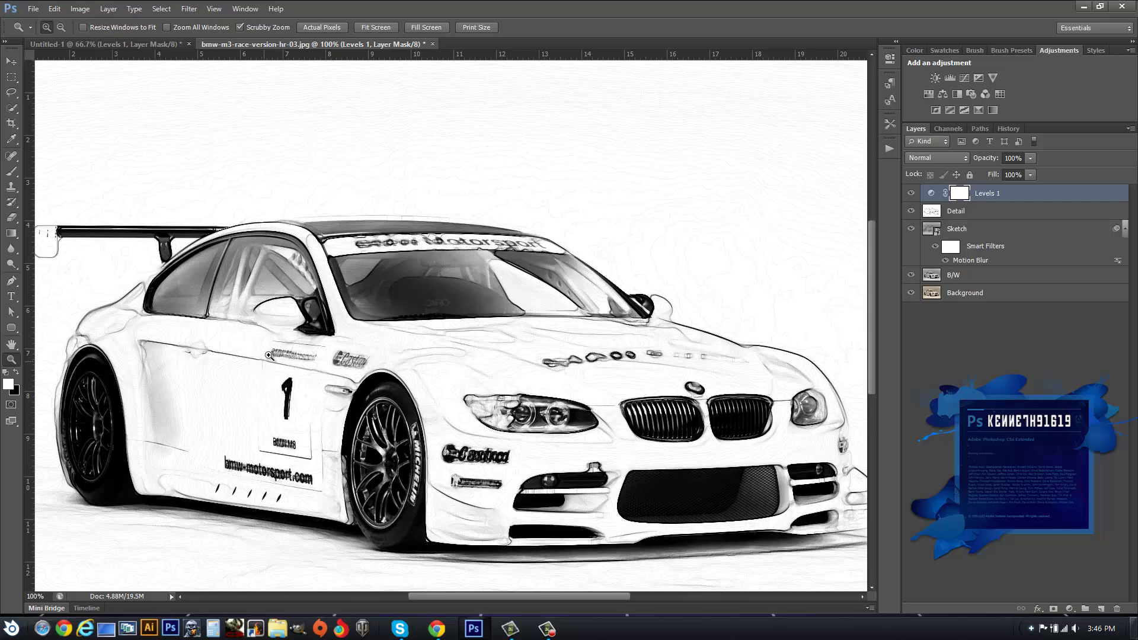
pyautogui.click(291, 326)
pyautogui.keyDown('alt'); pyautogui.click(289, 326); pyautogui.keyUp('alt')
pyautogui.keyDown('alt'); pyautogui.click(300, 342); pyautogui.keyUp('alt')
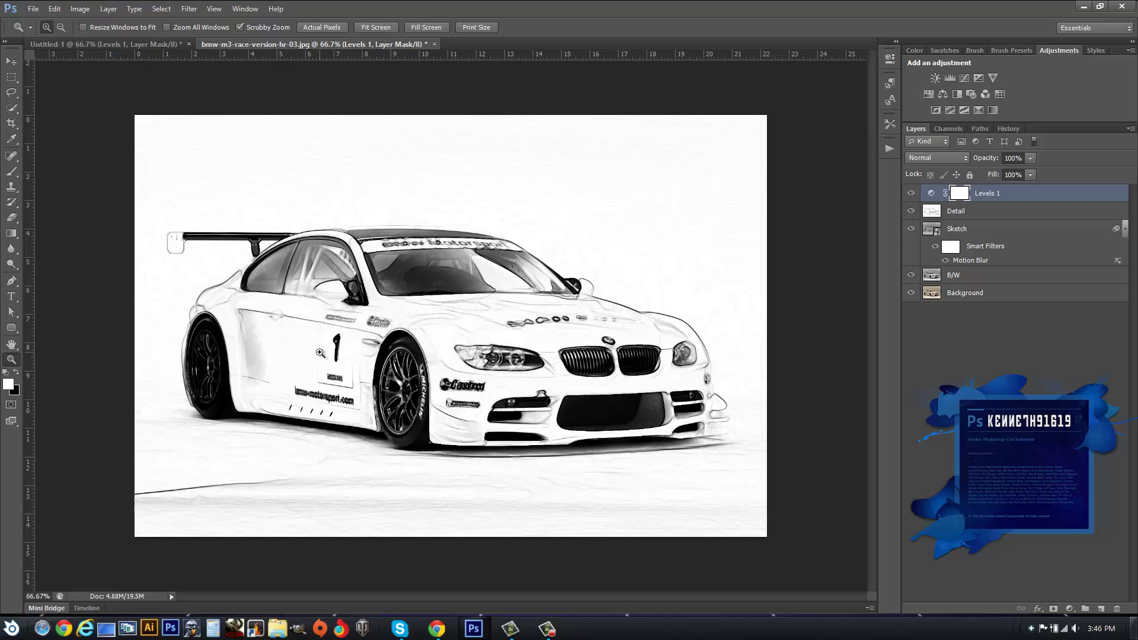
# Switch to the Move tool and view the sketch in full screen mode, zoomed in slightly.
pyautogui.press('v')
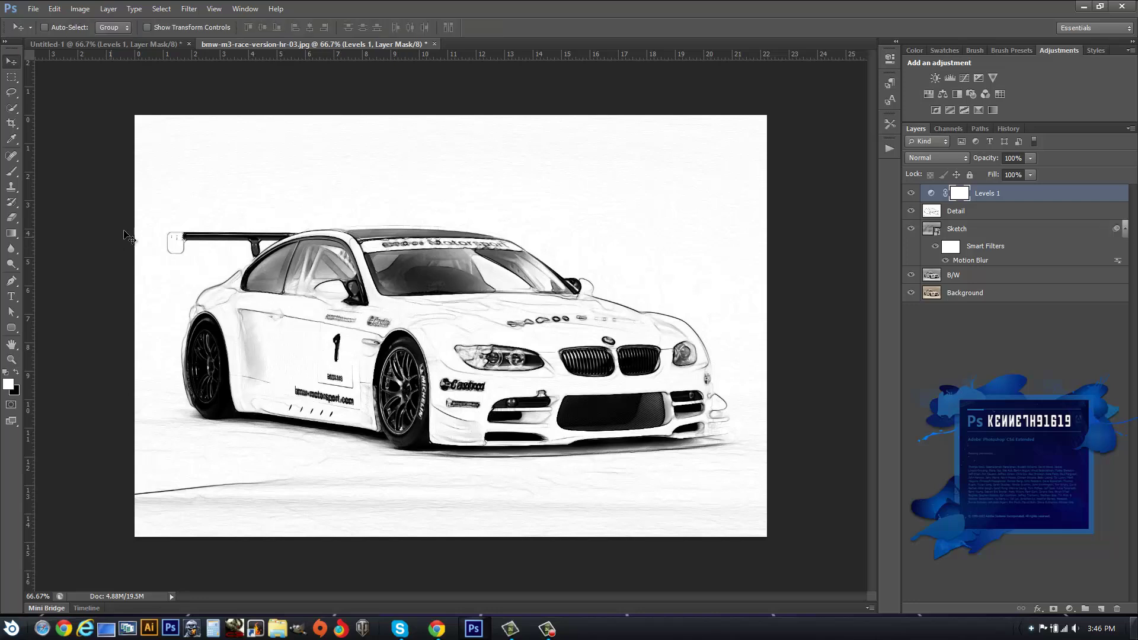
pyautogui.press('f')
pyautogui.press('f')
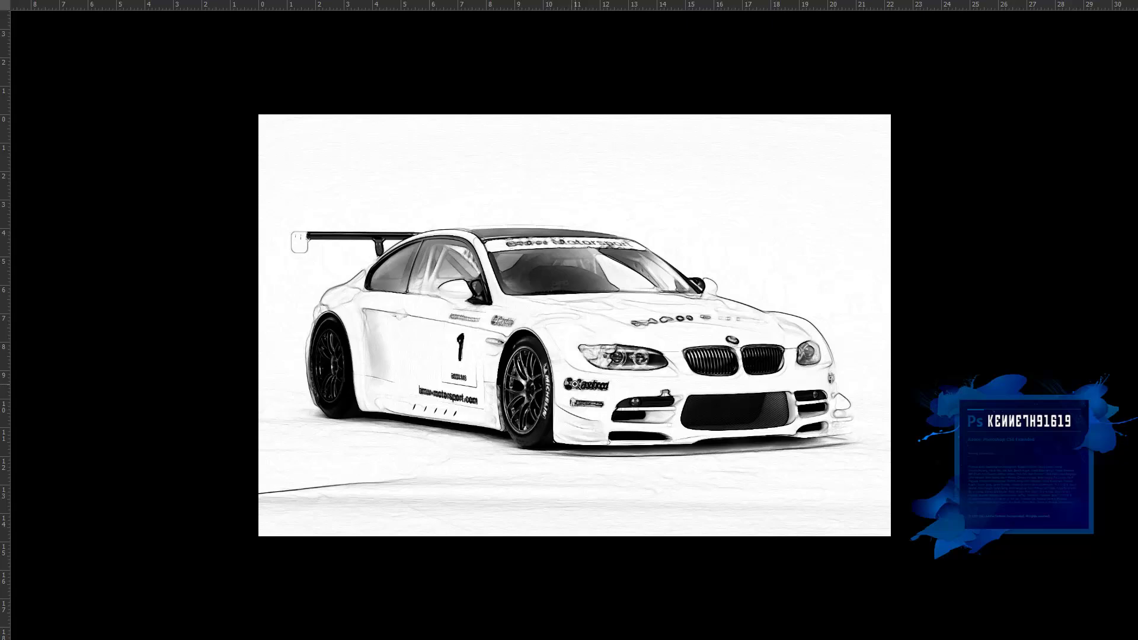
pyautogui.scroll(1, 573, 384)
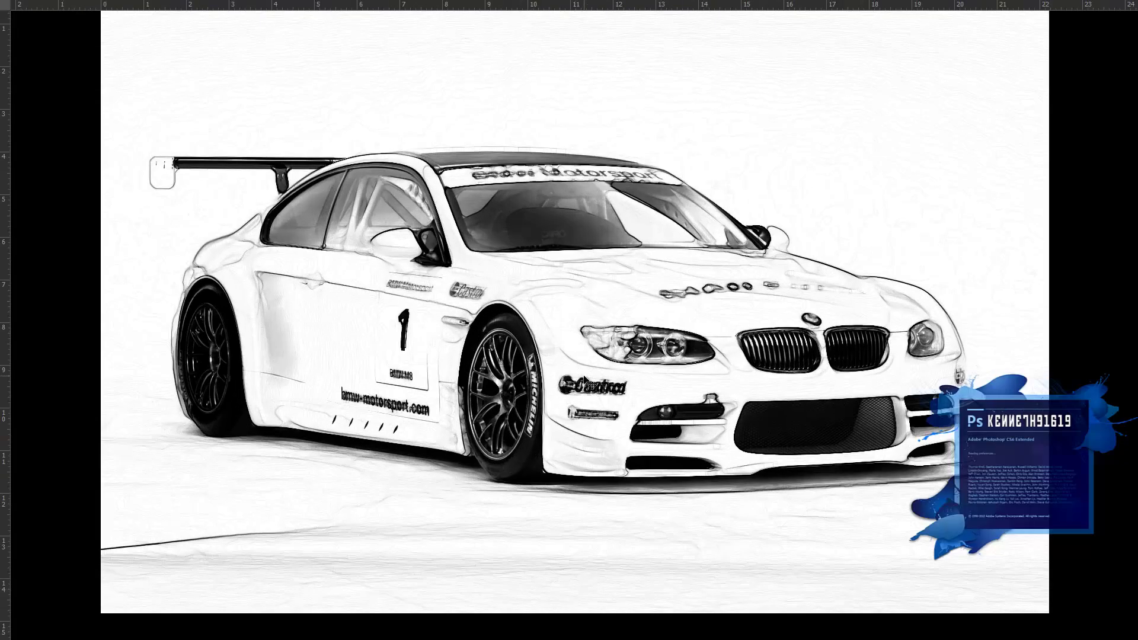